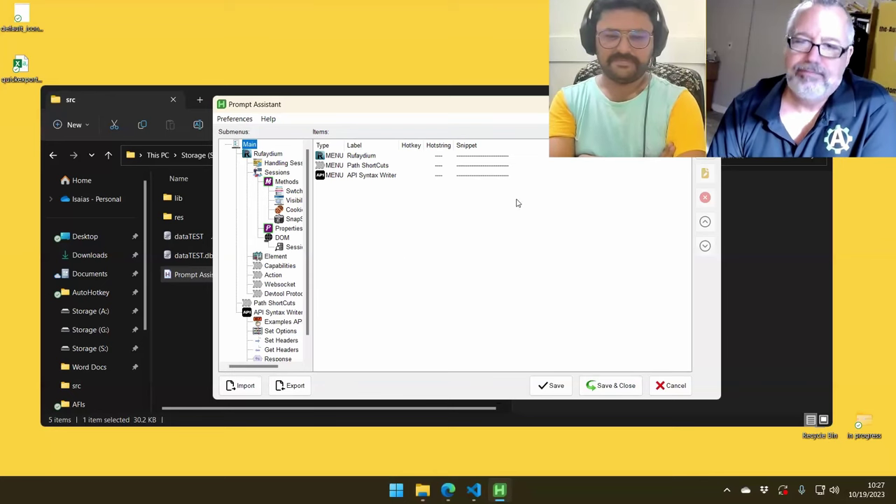
Browse the Capabilities, Websocket, Devtool Protocol and Element snippet submenus, picking the click JS snippet.
left_click(267, 266)
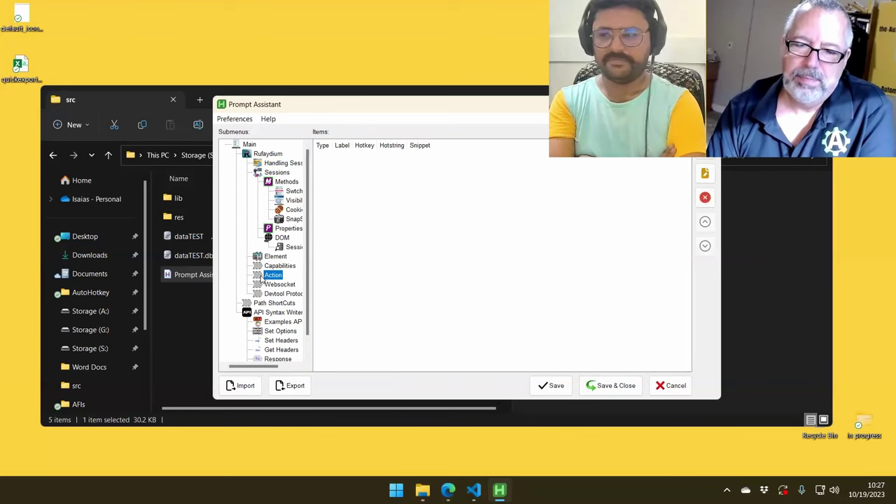
left_click(264, 285)
left_click(272, 293)
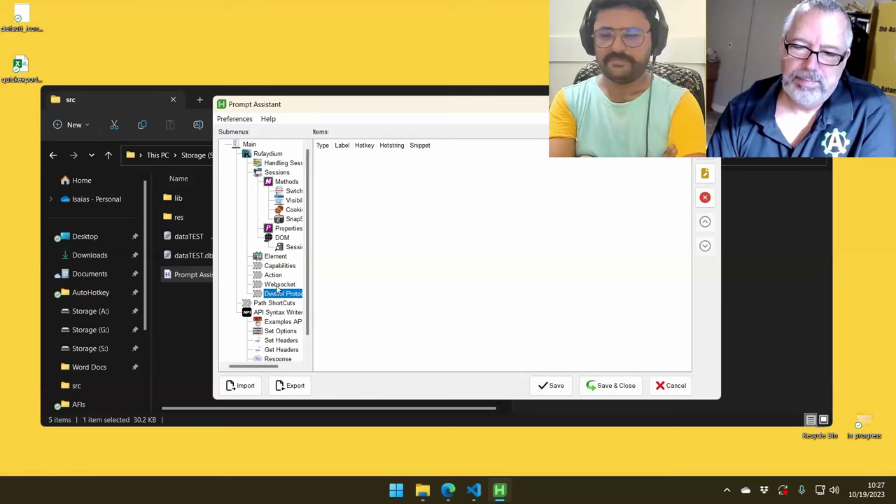
left_click(275, 258)
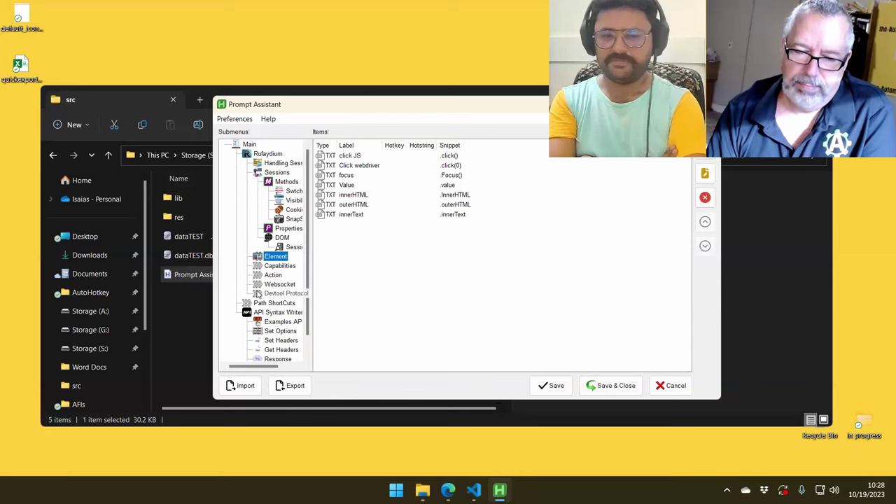
left_click(354, 157)
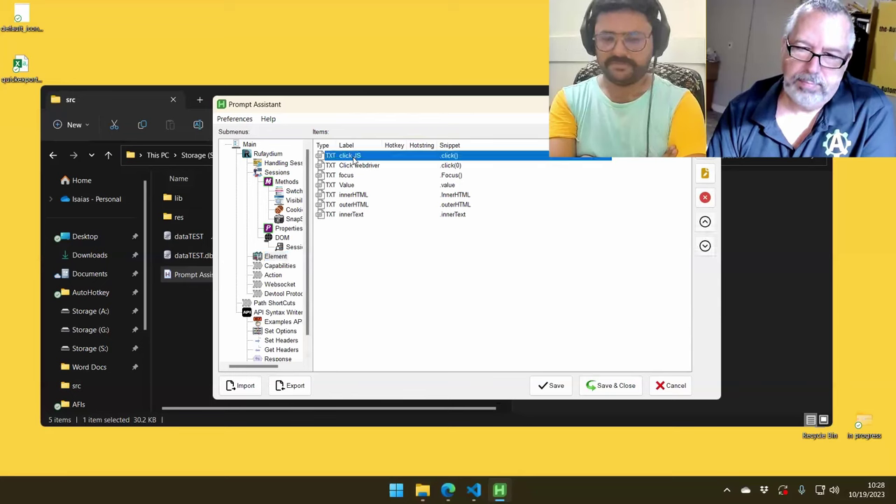
Review the Methods tab-switching snippets, then close the manager and select dataTEST.db in the src folder.
left_click(294, 192)
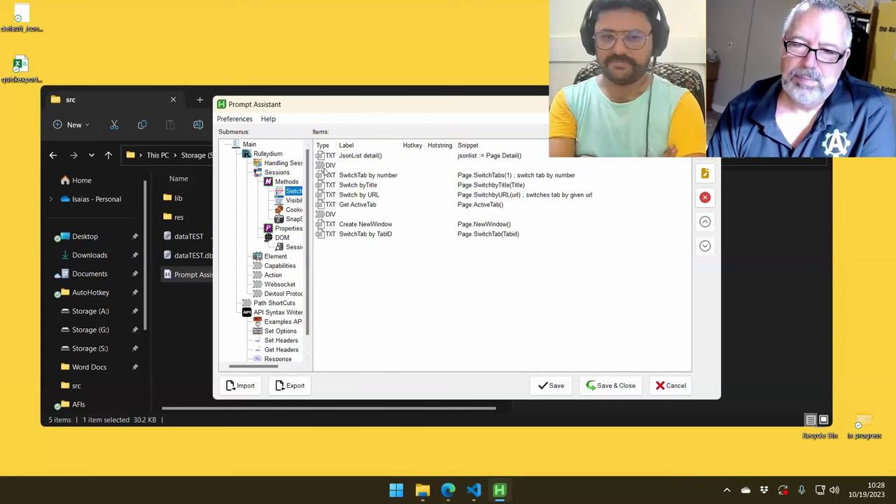
left_click(286, 182)
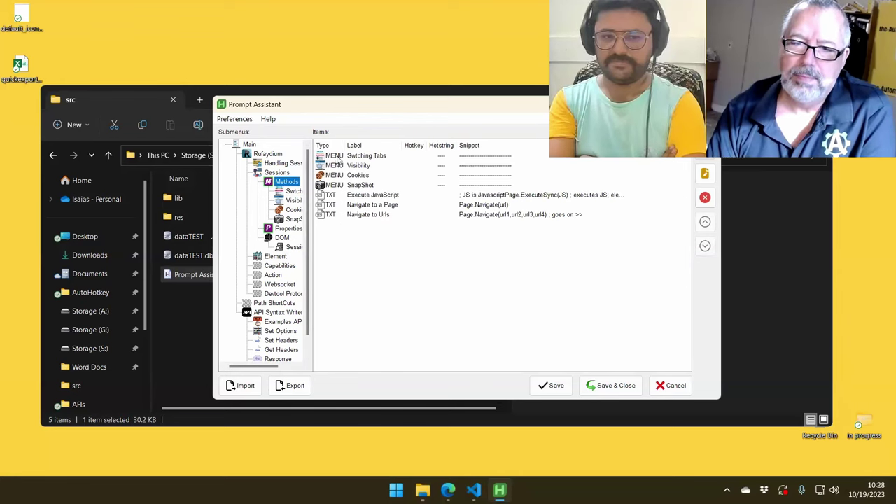
left_click(294, 191)
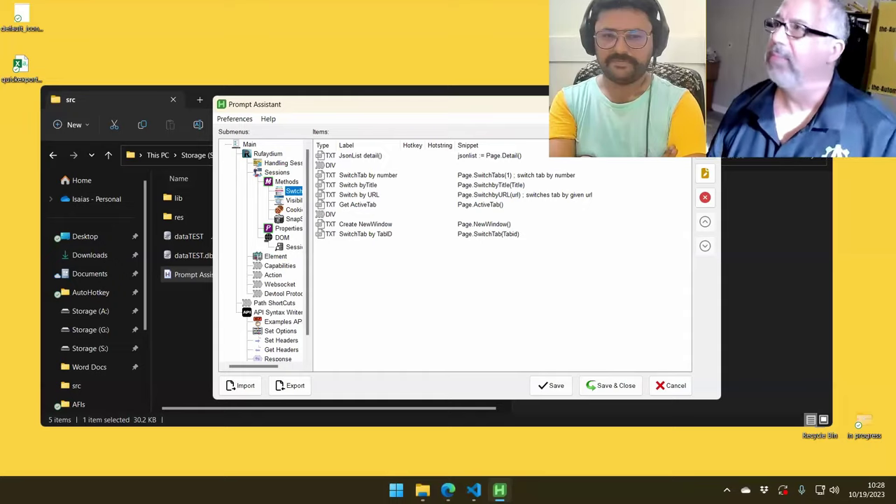
key("Escape")
left_click(749, 311)
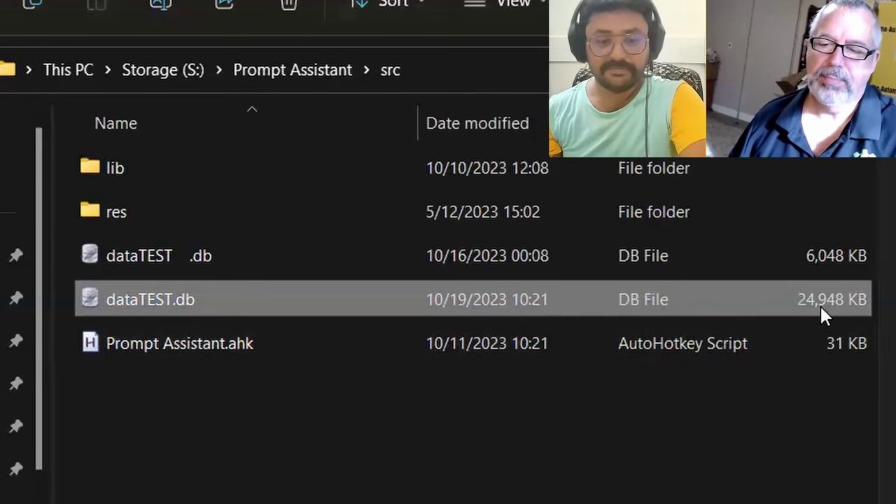
Open dataTEST.db in SQLiteStudio and delete the prefilled VACUUM; query.
right_click(249, 300)
left_click(354, 389)
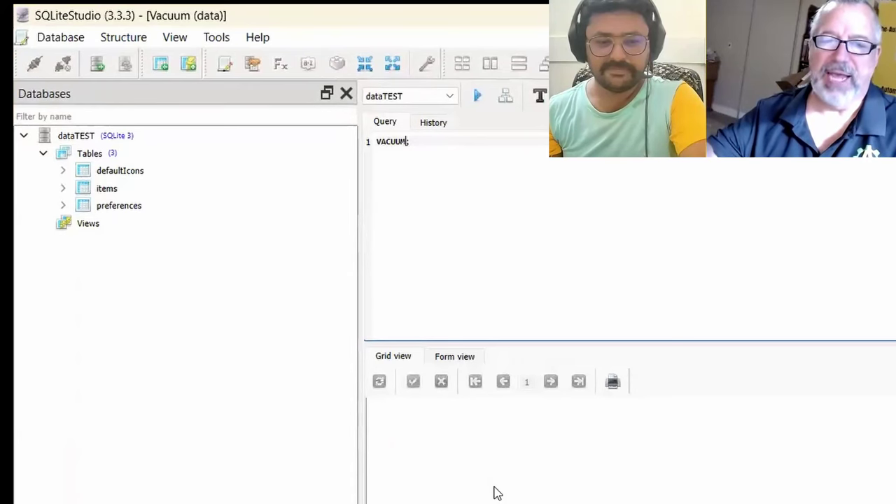
triple_click(419, 145)
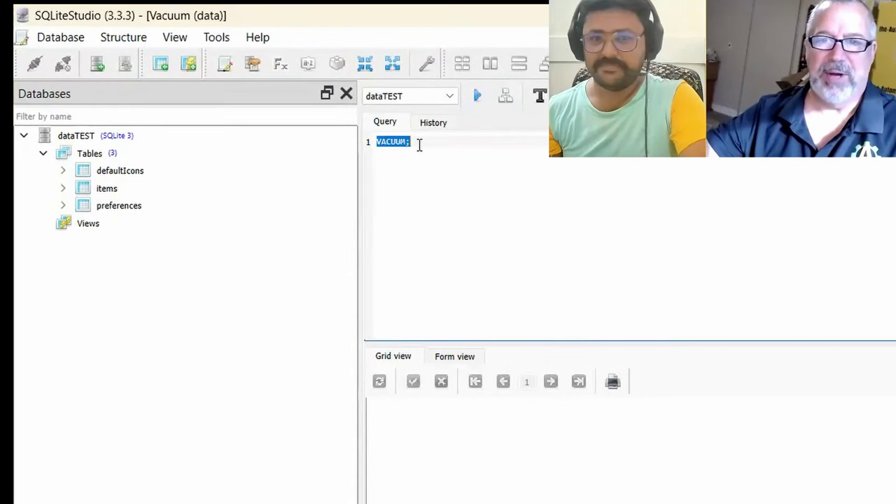
key("BackSpace")
Open the defaultIcons table and inspect its two stored b64icon strings and their ids.
left_click(177, 175)
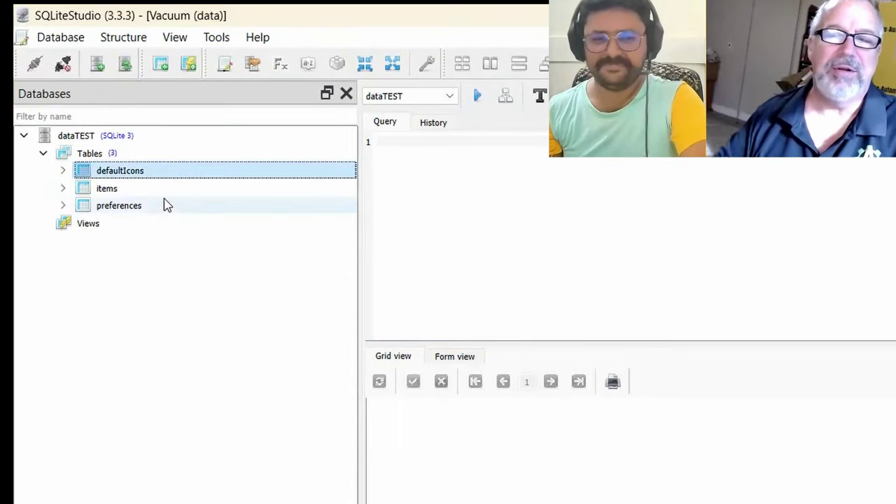
left_click(170, 208)
double_click(170, 174)
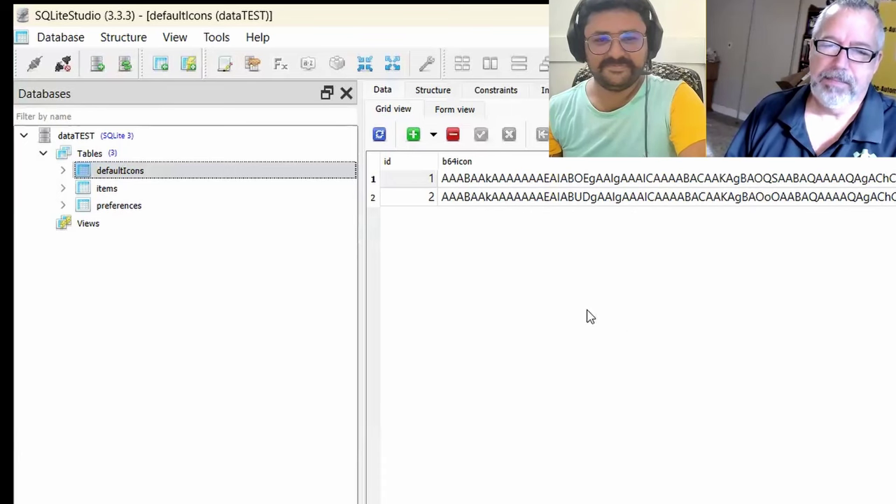
left_click(682, 181)
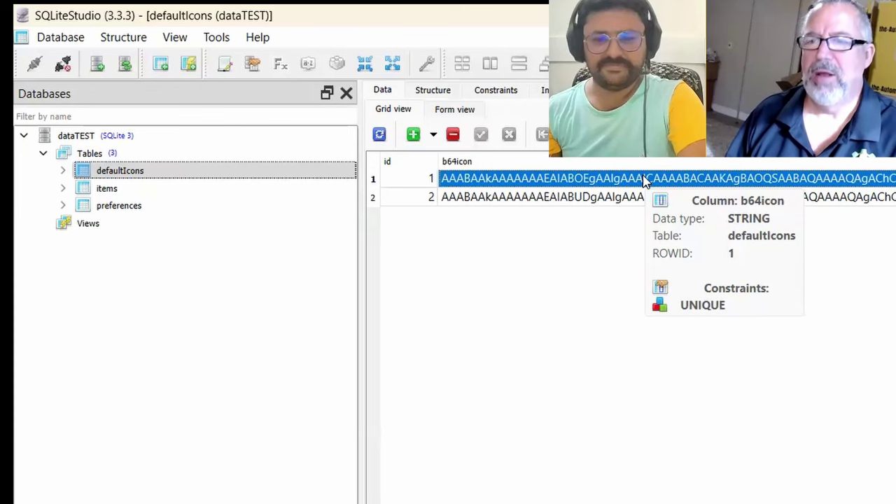
left_click(472, 197)
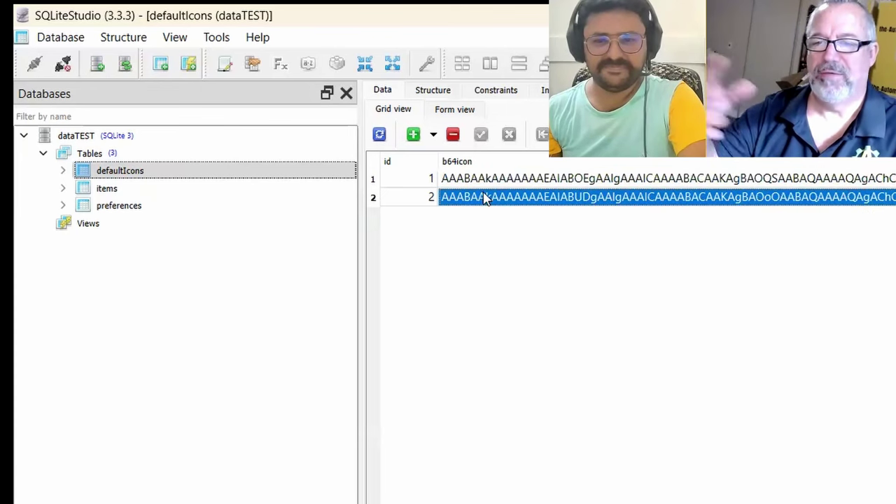
left_click(502, 179)
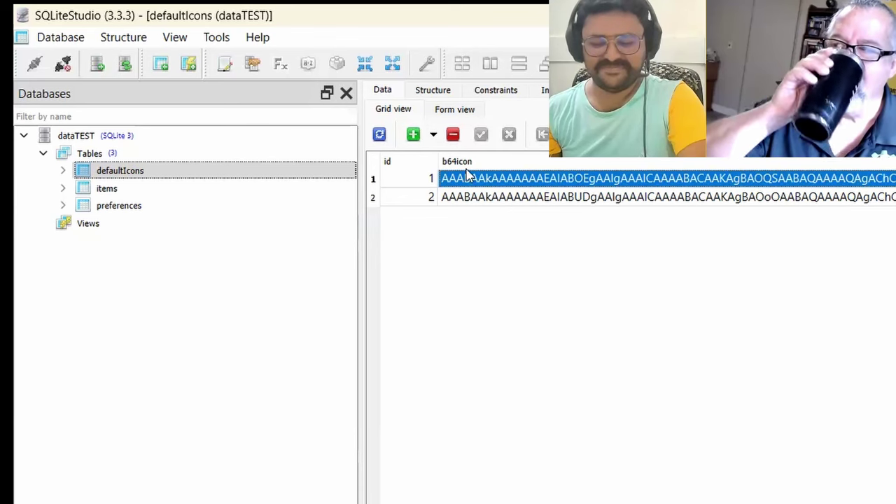
left_click(536, 200)
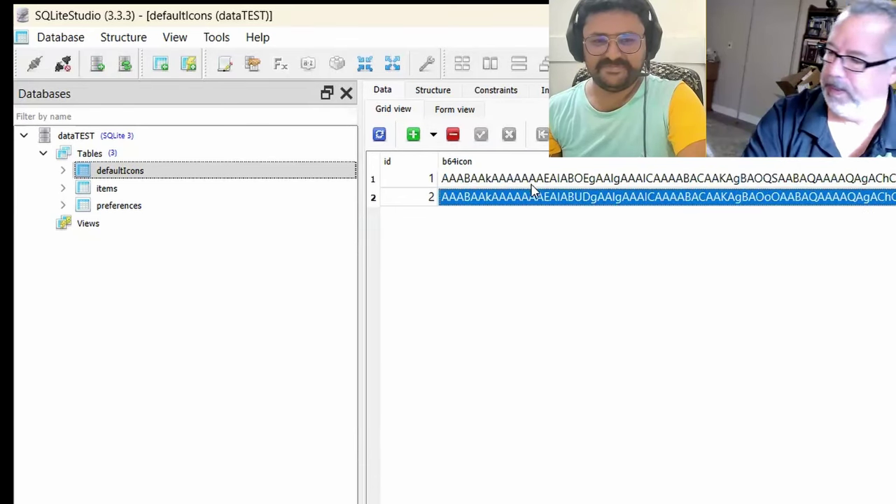
left_click(425, 180)
left_click(427, 196)
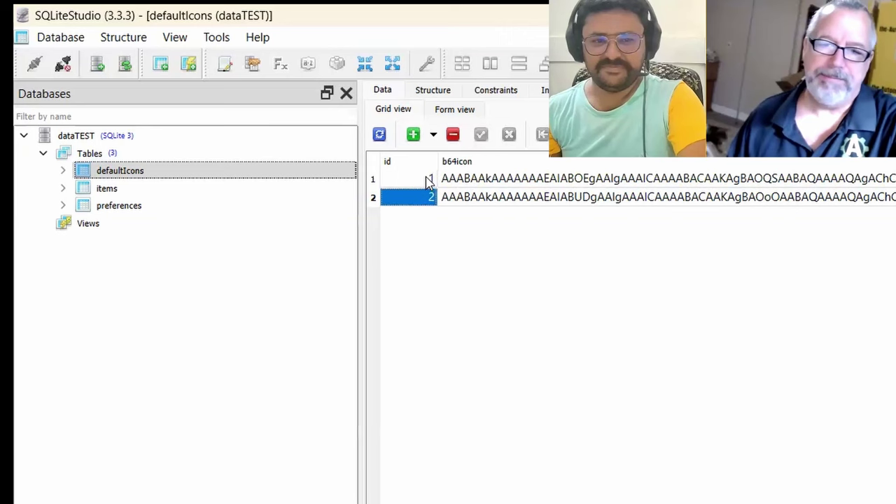
Open the items table's data, refresh it with F5, and scroll across to the b64icon column.
double_click(152, 196)
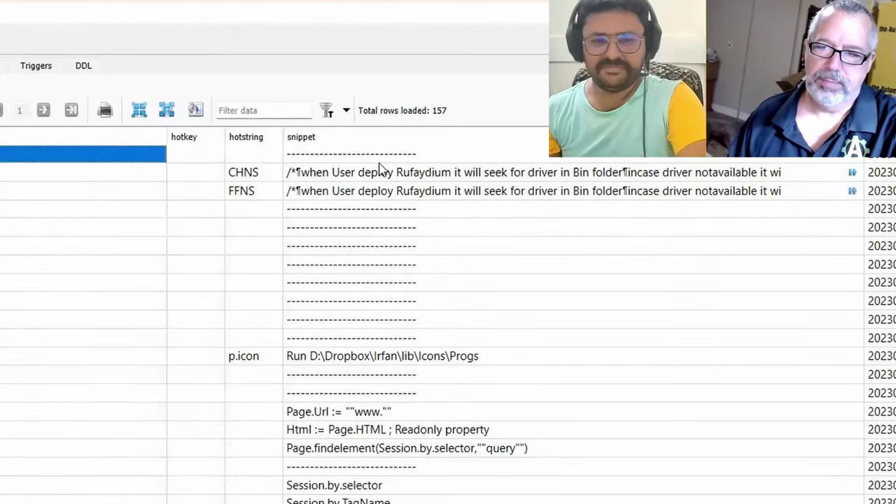
scroll(590, 265, "right", 5)
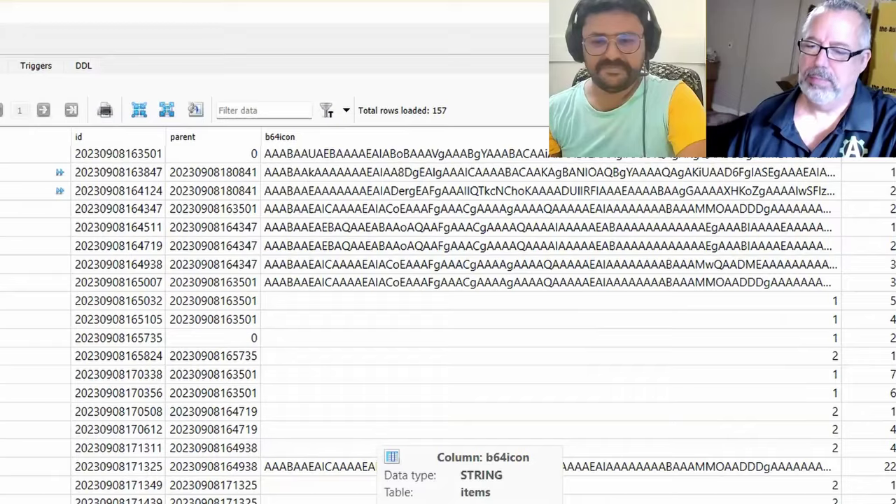
key("F5")
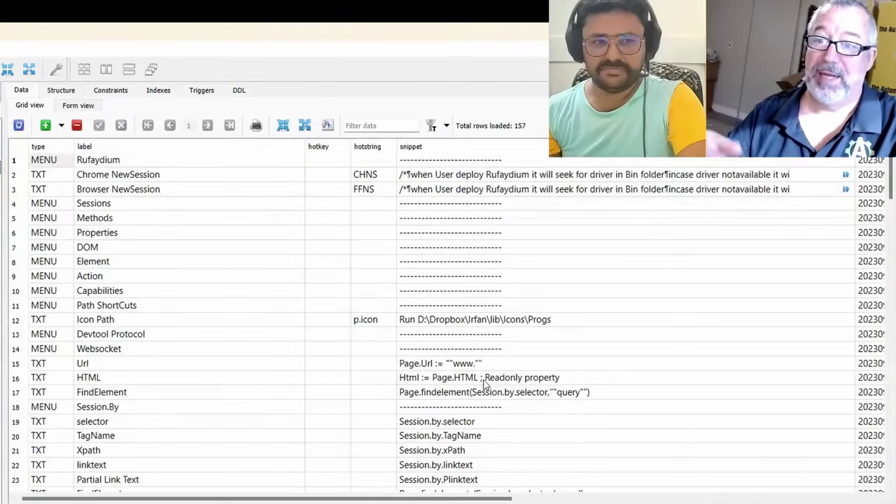
scroll(264, 487, "right", 10)
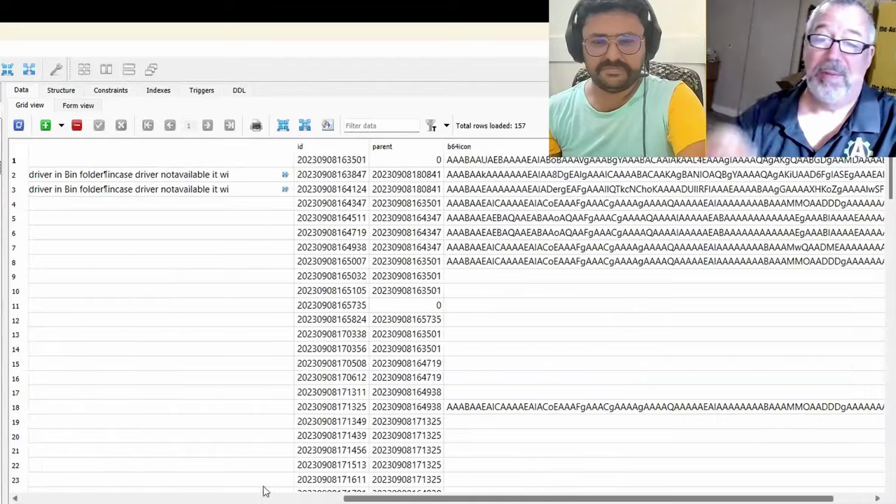
scroll(157, 474, "left", 10)
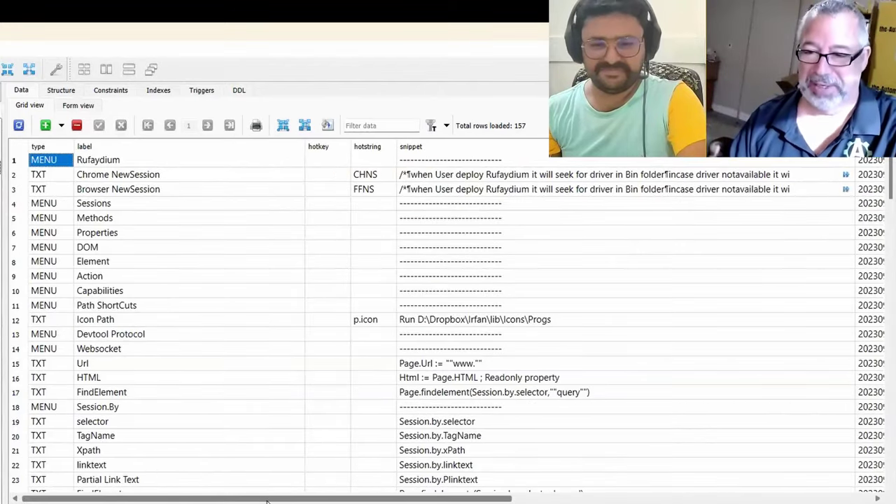
scroll(157, 475, "right", 1)
scroll(595, 280, "right", 10)
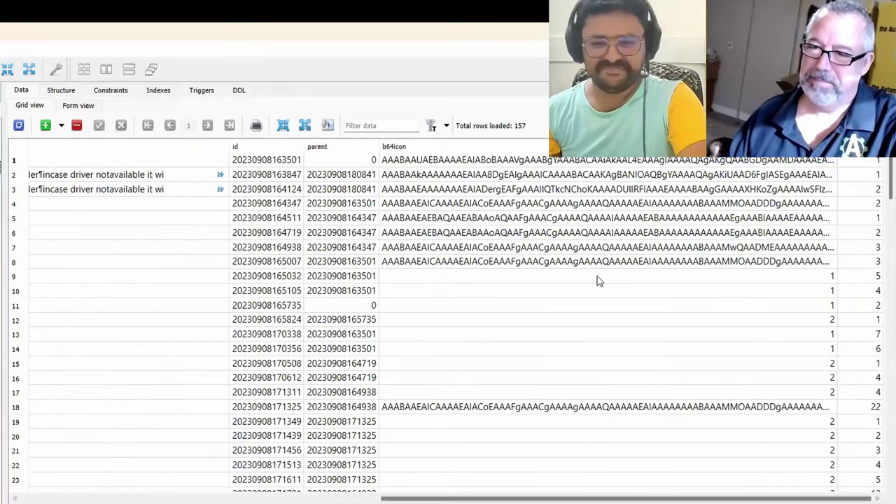
Select groups of b64icon cells, including row 6 and the empty rows 9–11, to compare icon values.
left_click_drag(806, 280, 816, 345)
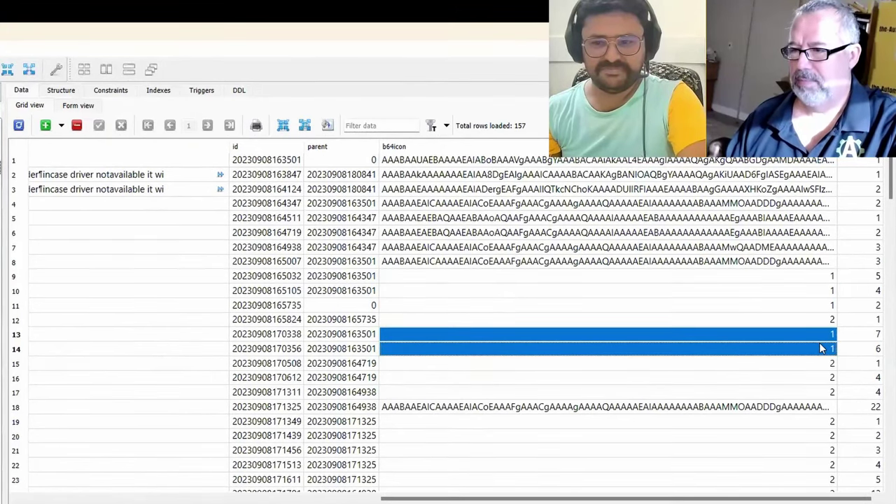
left_click(626, 232)
left_click_drag(627, 161, 627, 493)
scroll(647, 381, "up", 12)
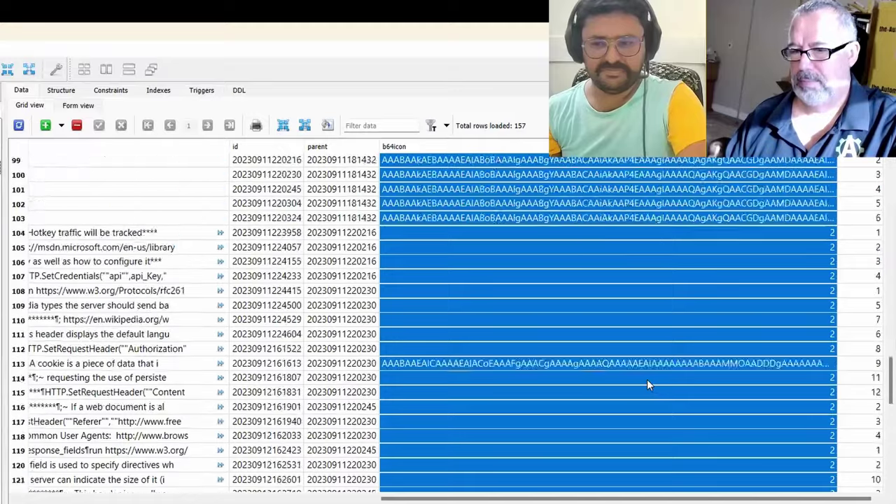
scroll(647, 378, "up", 20)
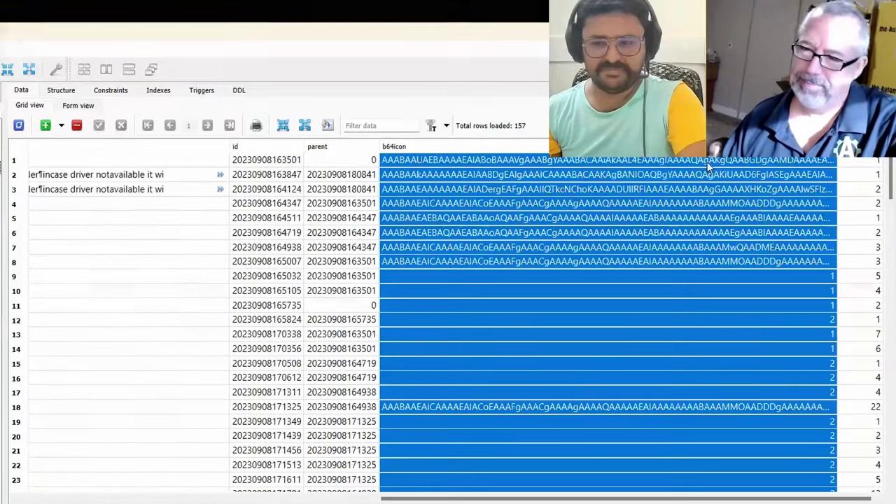
left_click(606, 188)
left_click(824, 280)
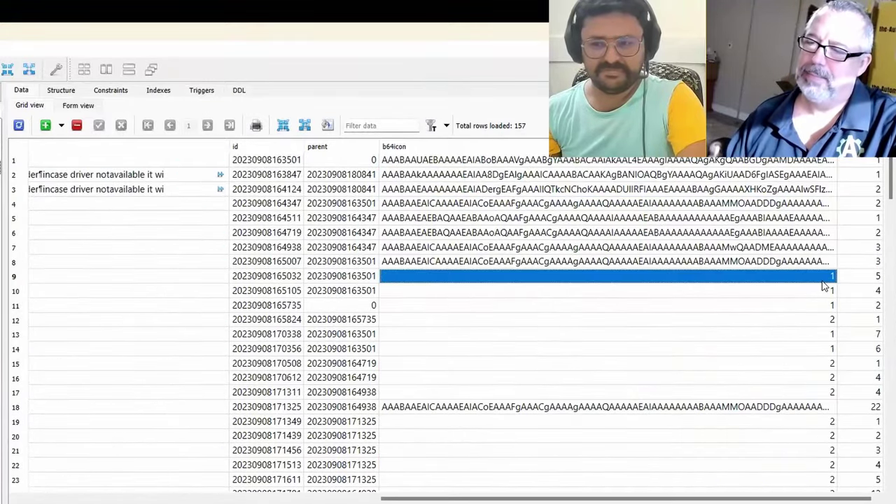
left_click(812, 308, "shift")
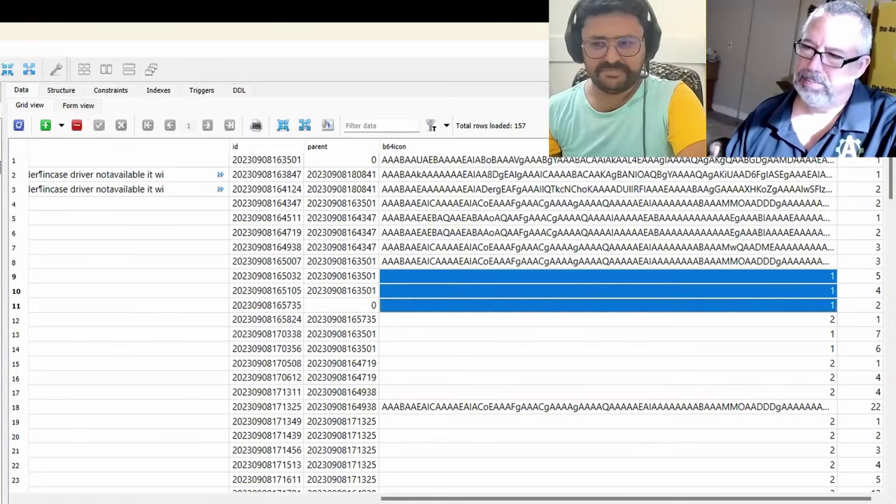
Glance at defaultIcons, then check items' icon cells for rows 9–12 and 15–17 before returning to src.
left_click(145, 162)
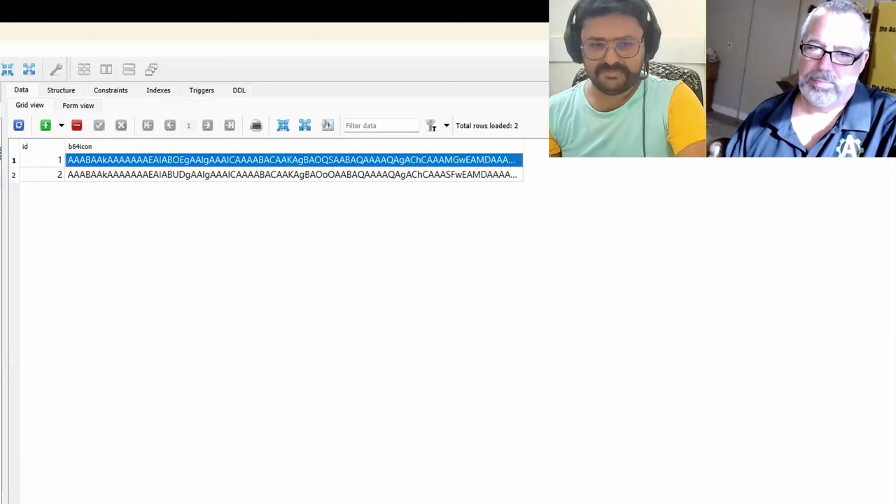
key("ctrl+Tab")
left_click_drag(791, 281, 834, 300)
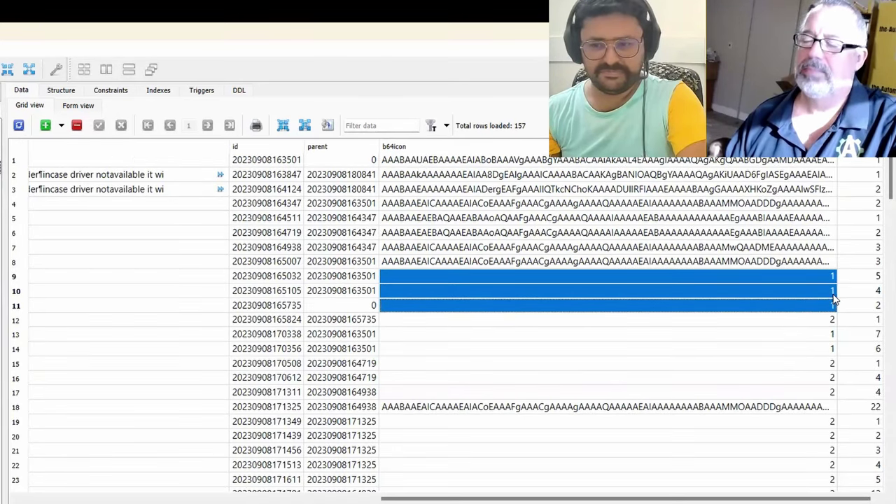
left_click(787, 320)
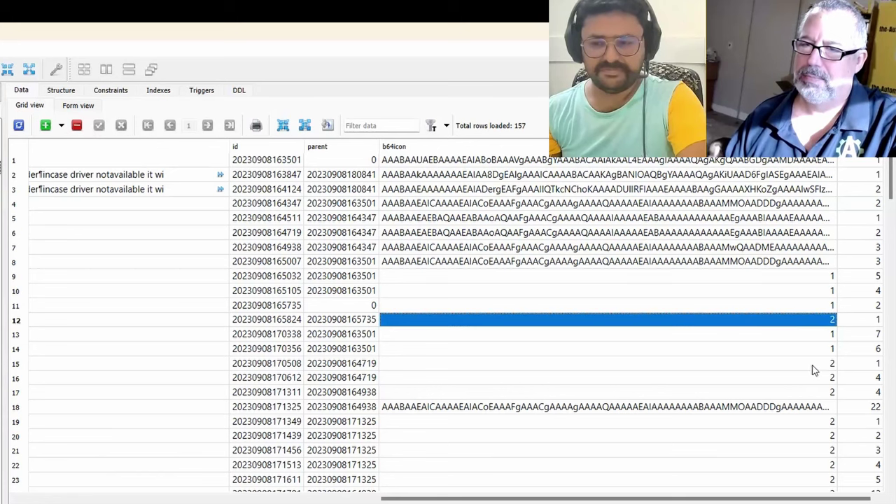
left_click_drag(814, 364, 812, 393)
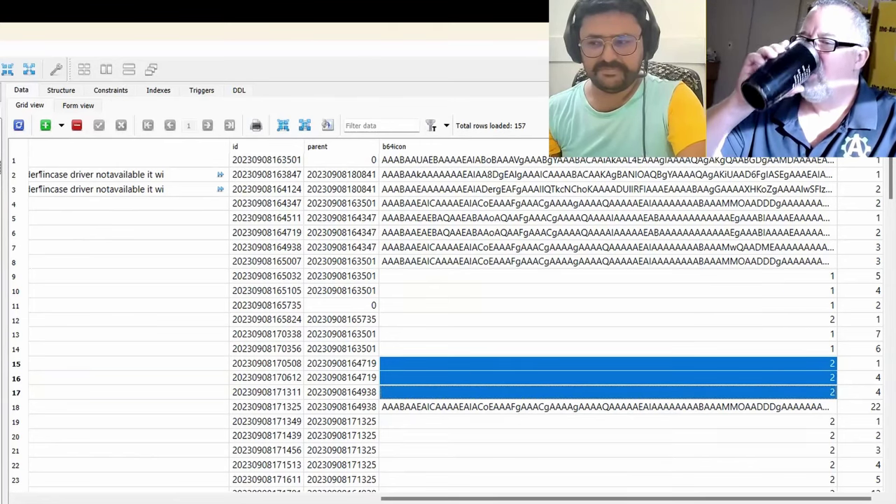
key("alt+Tab")
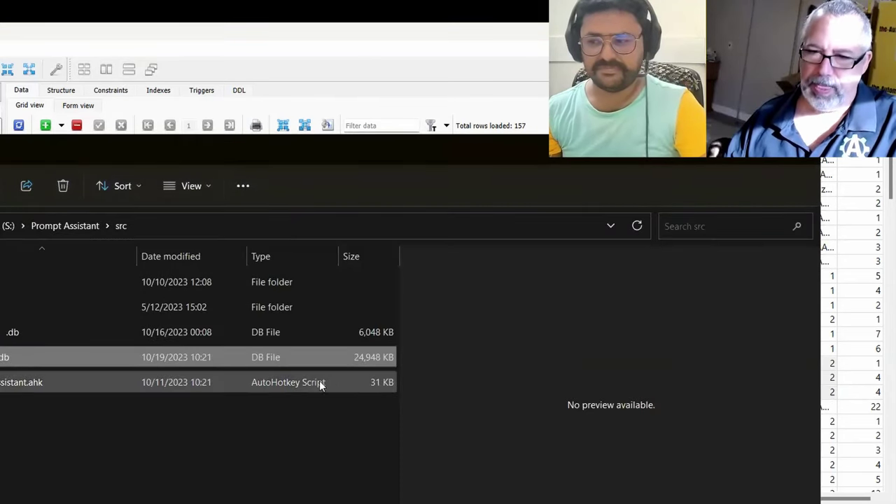
Minimize the src folder window and open the dataTEST0 database's context menu in SQLiteStudio.
left_click(728, 159)
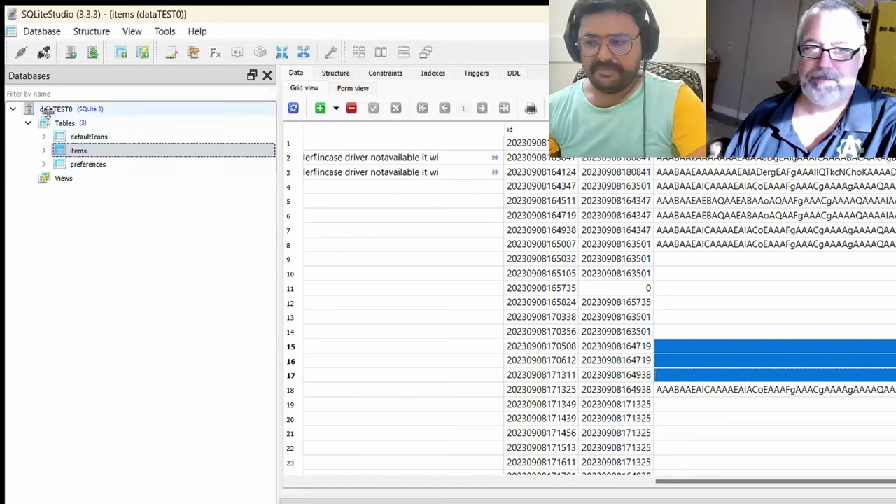
right_click(51, 111)
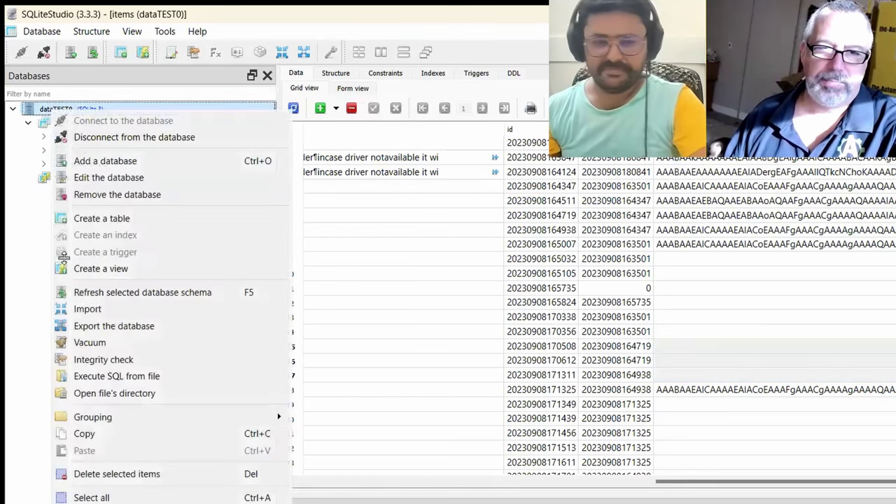
Vacuum dataTEST0, reload its items table, and run Prompt Assistant.ahk from the src folder.
left_click(89, 342)
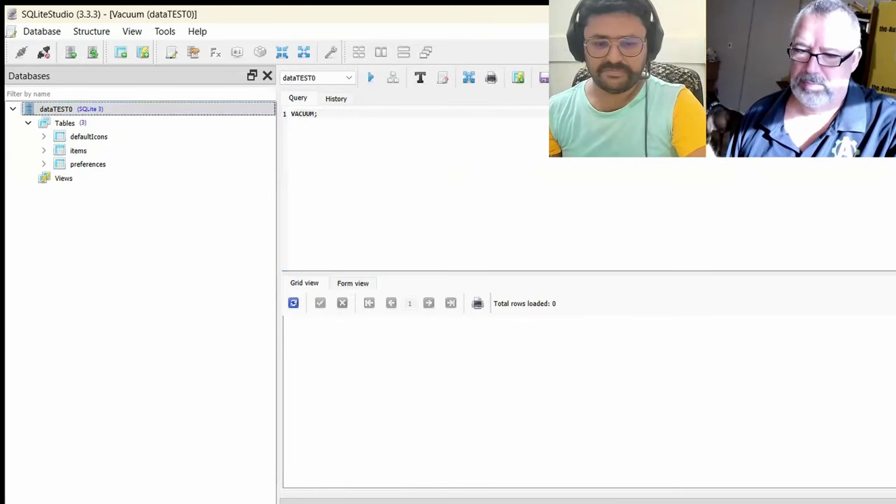
key("alt+Tab")
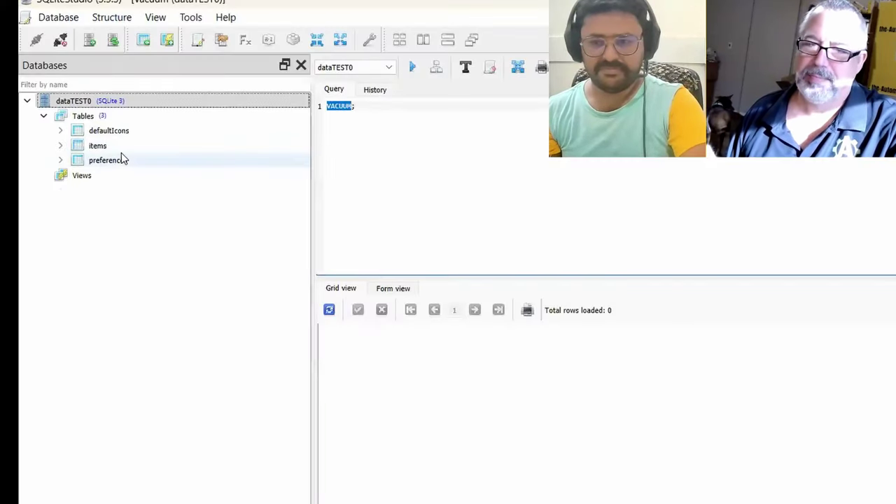
left_click(123, 148)
double_click(124, 150)
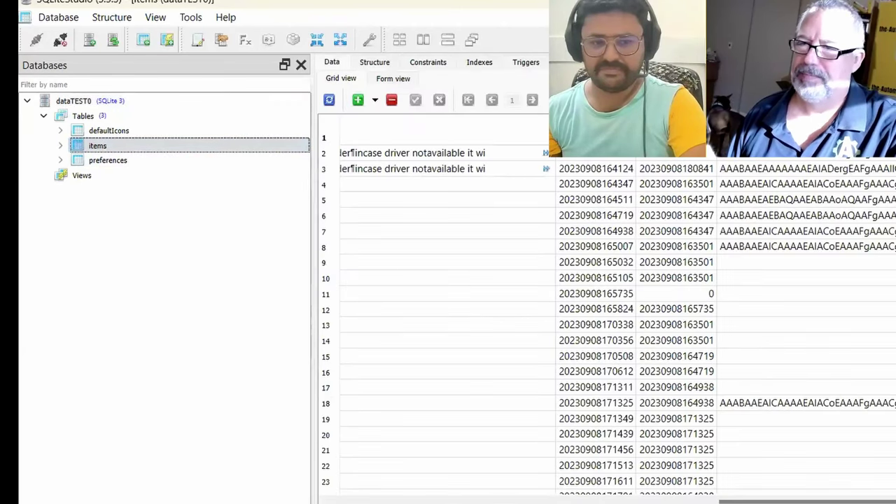
key("shift+Down")
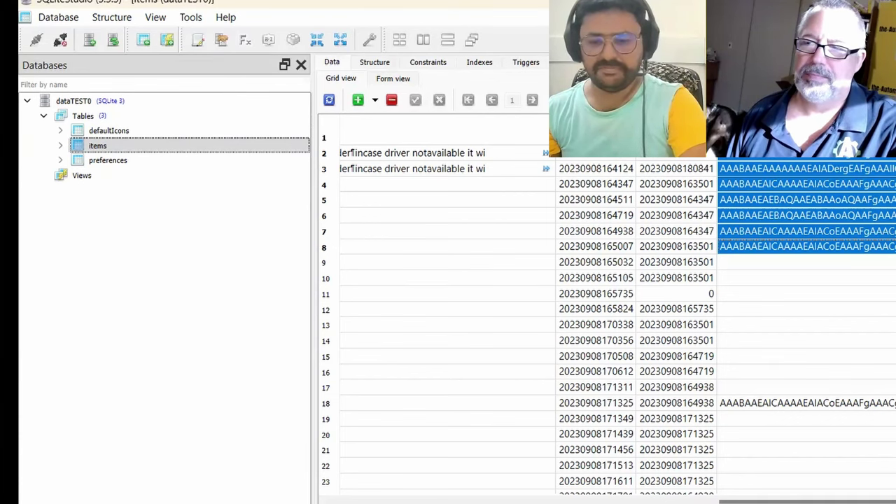
key("alt+Tab")
double_click(336, 379)
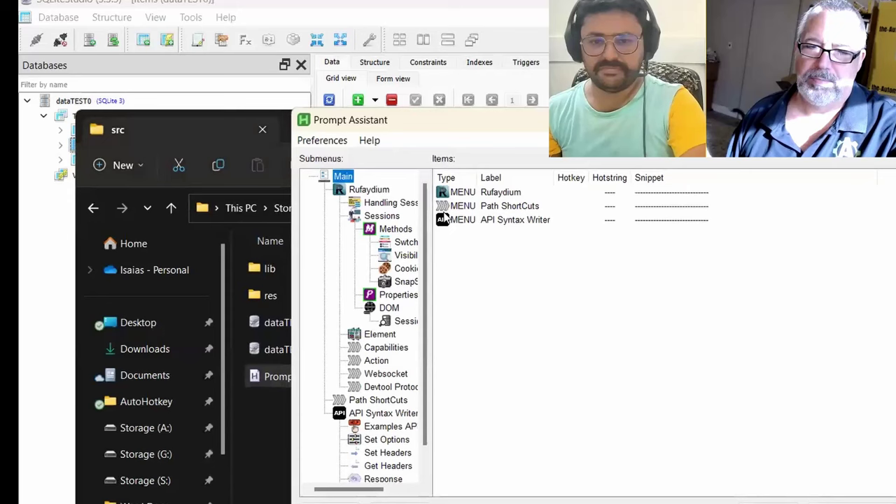
Select Rufaydium in Prompt Assistant's Items list, then return to src where dataTEST.db shows 3,552 KB.
left_click(451, 196)
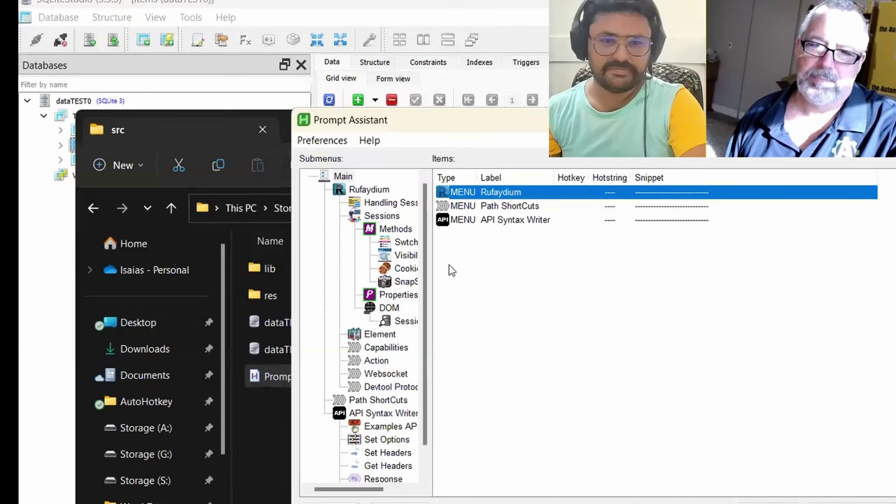
key("super")
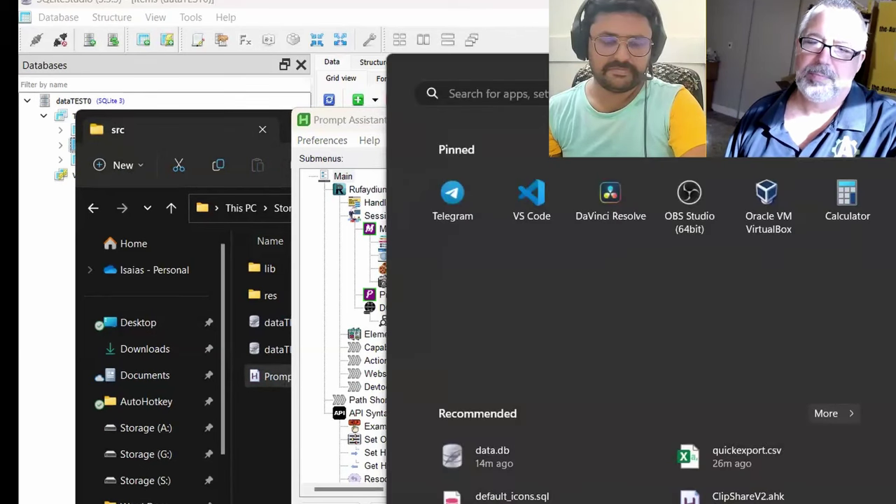
key("alt+Tab")
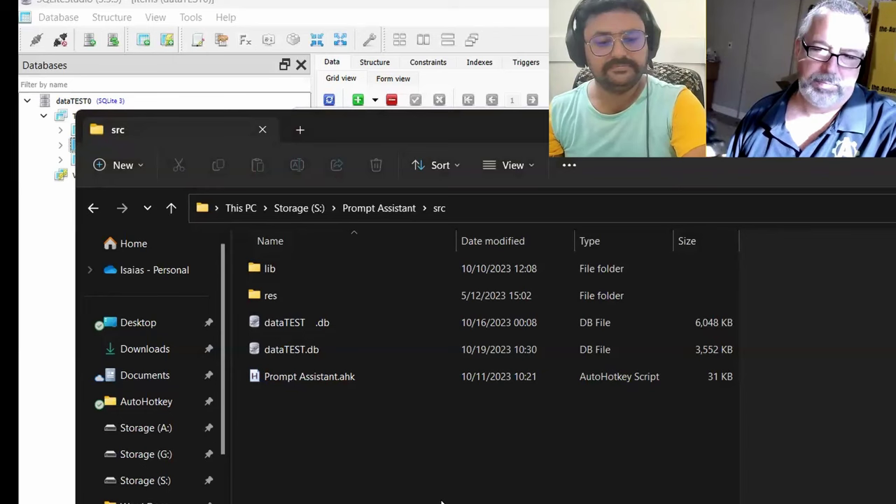
left_click(688, 377)
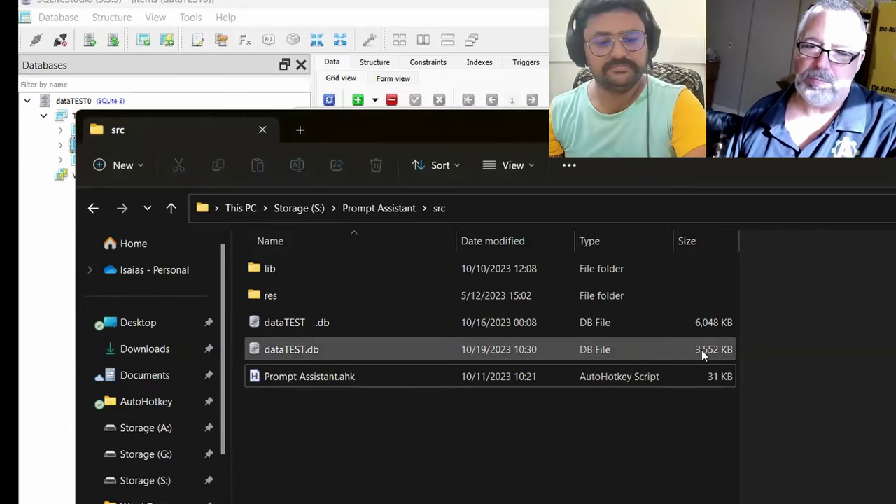
left_click(702, 350)
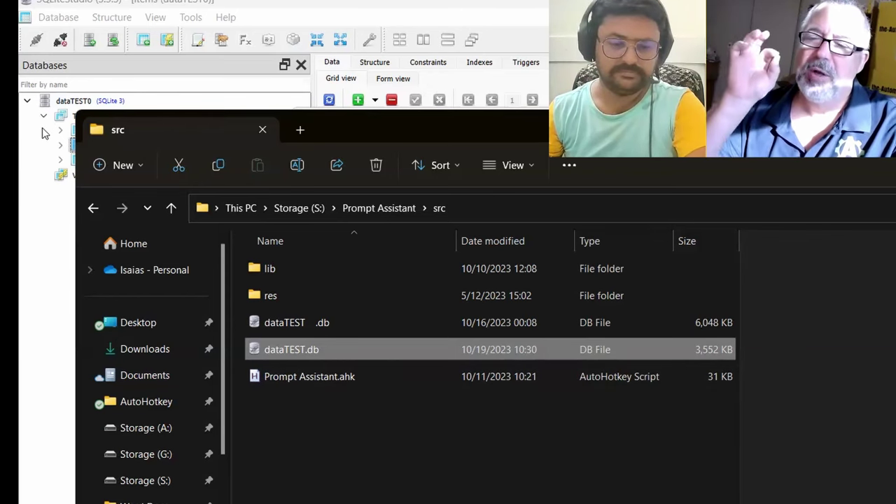
left_click(45, 155)
left_click(105, 147)
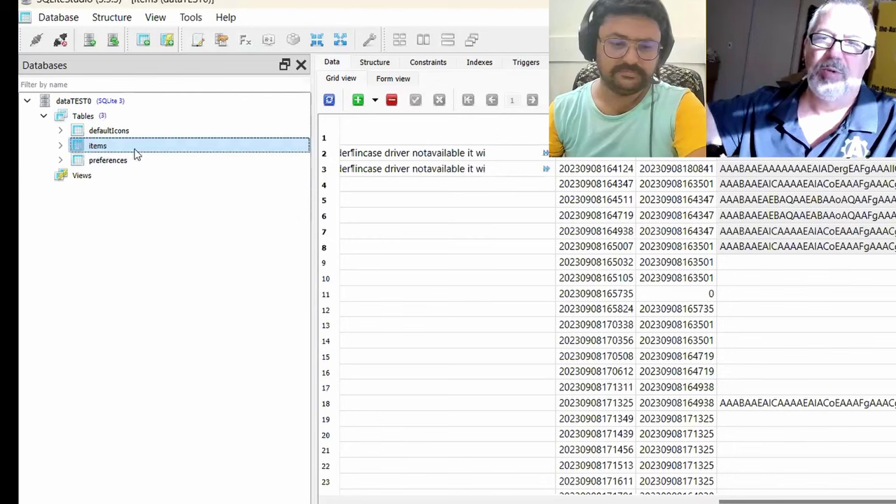
left_click(835, 187)
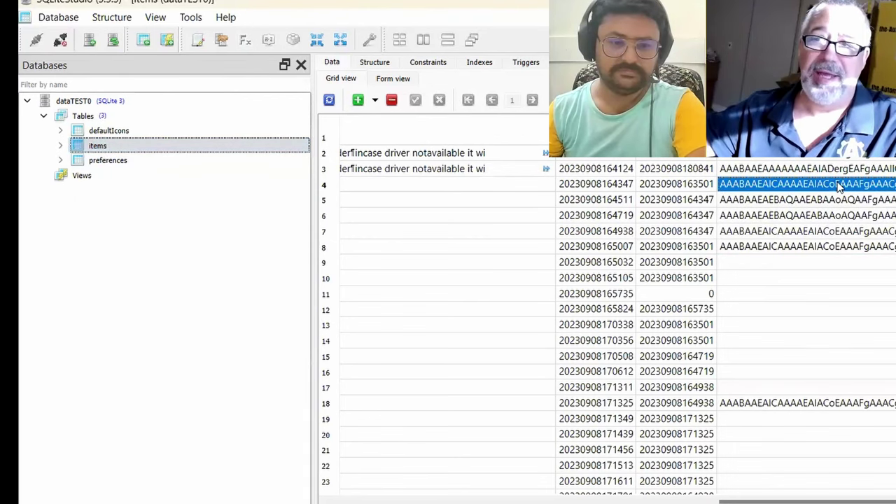
key("alt+Tab")
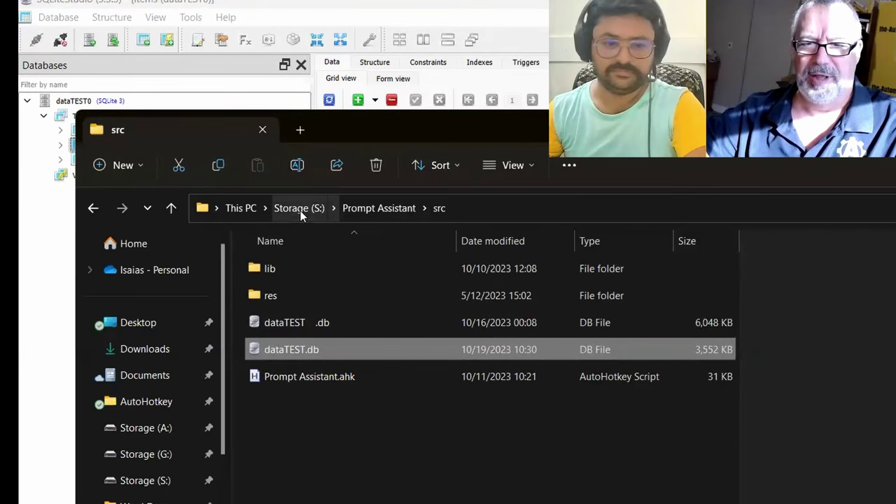
Navigate to S:\Icons\Progs and sort the icon files by size, largest first.
left_click(302, 210)
key("i")
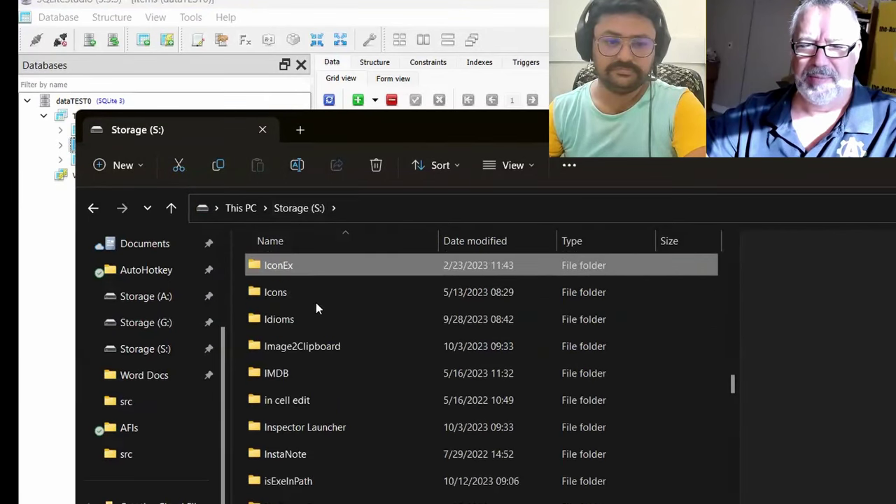
double_click(316, 302)
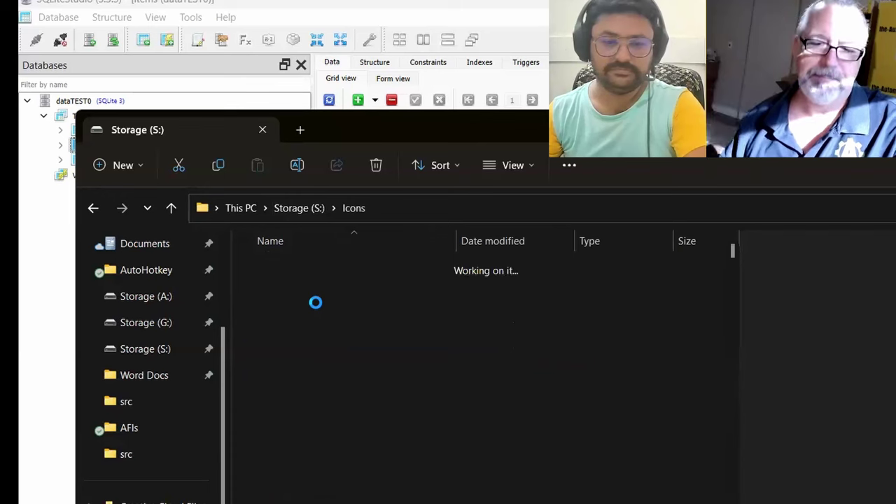
double_click(589, 287)
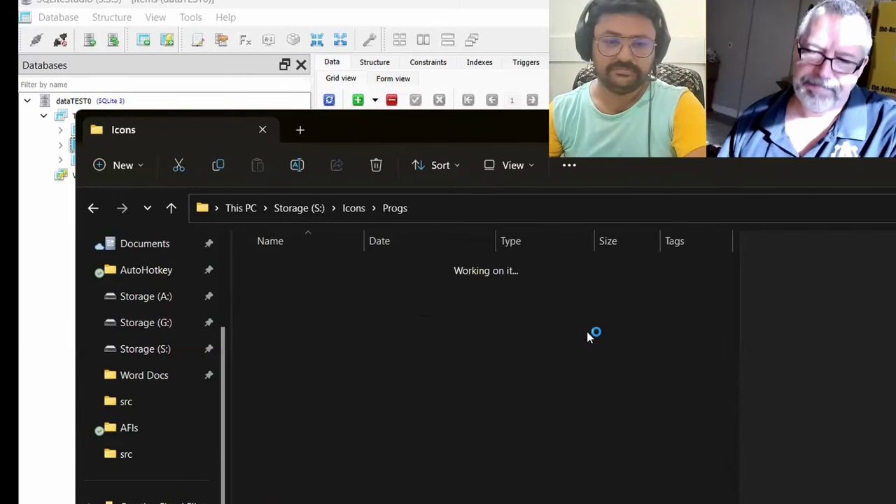
left_click(625, 245)
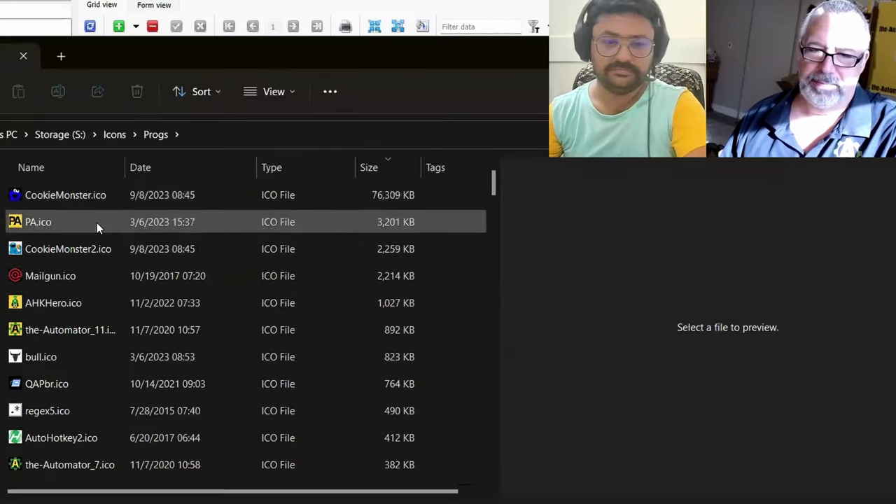
Preview PA.ico, CookieMonster.ico, CookieMonster2.ico, Mailgun.ico and AHKHero.ico, then return to the database.
left_click(335, 296)
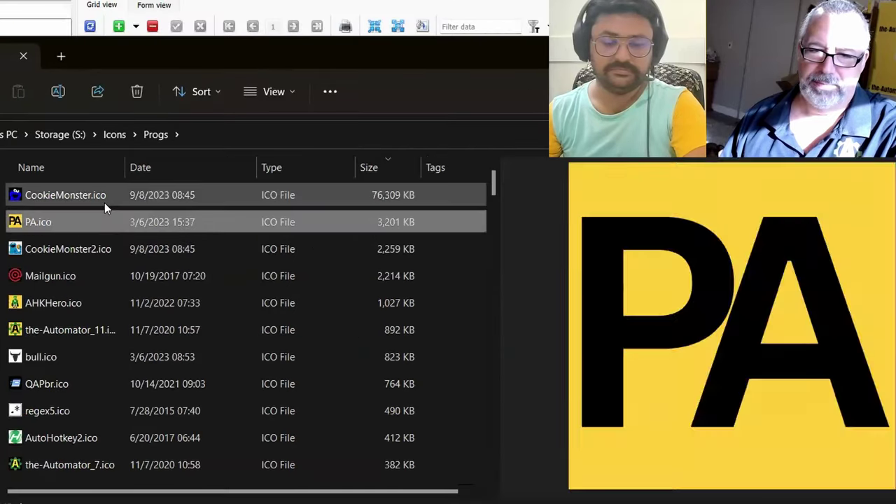
left_click(343, 276)
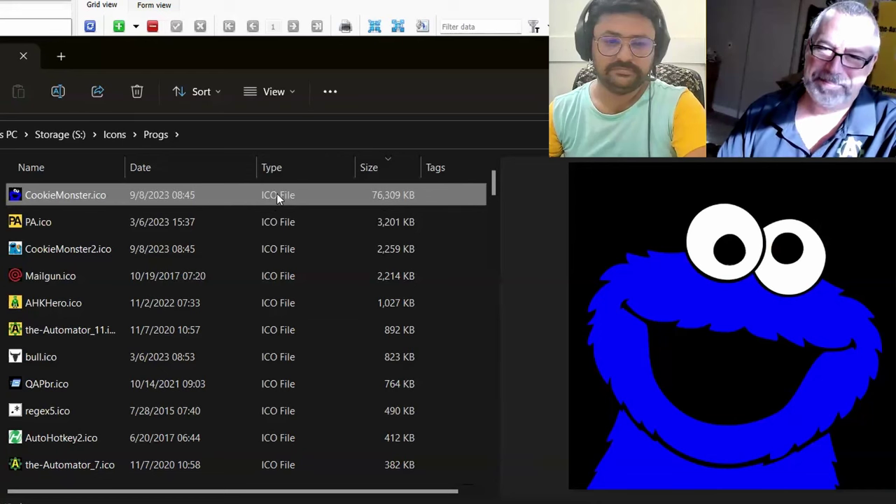
left_click(382, 230)
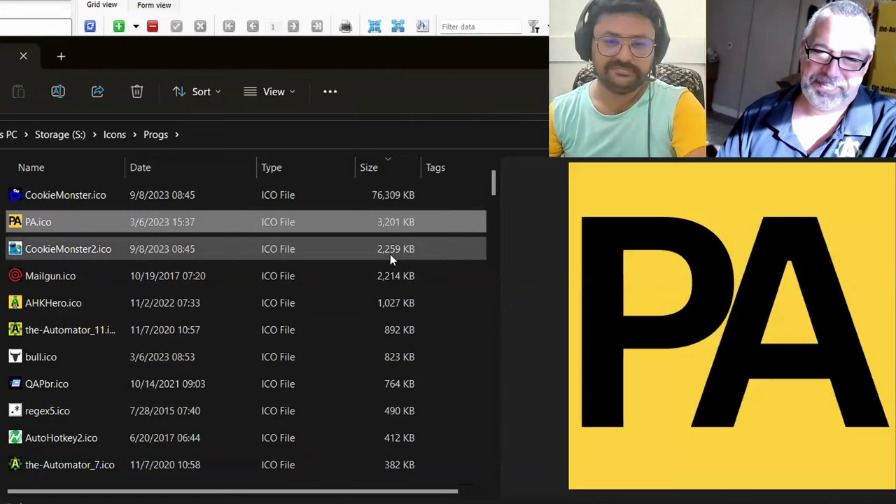
left_click(390, 255)
left_click(388, 280)
left_click(380, 304)
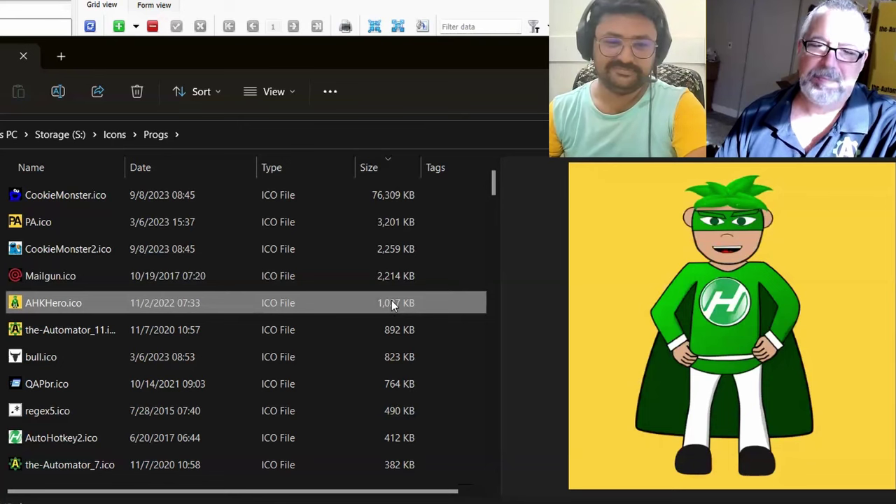
left_click(377, 196)
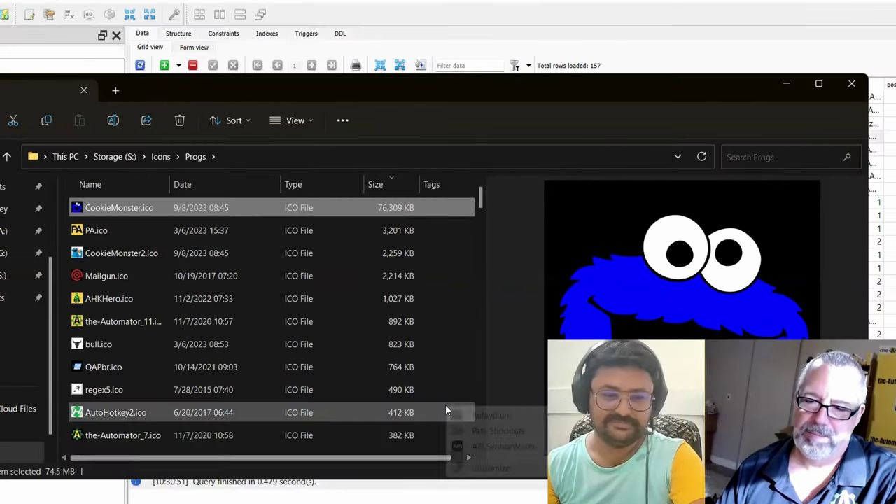
middle_click(447, 408)
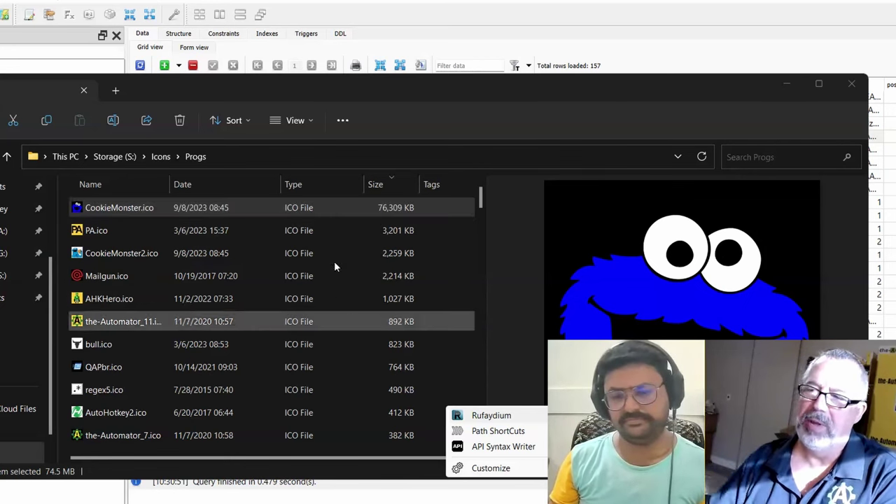
key("alt+Tab")
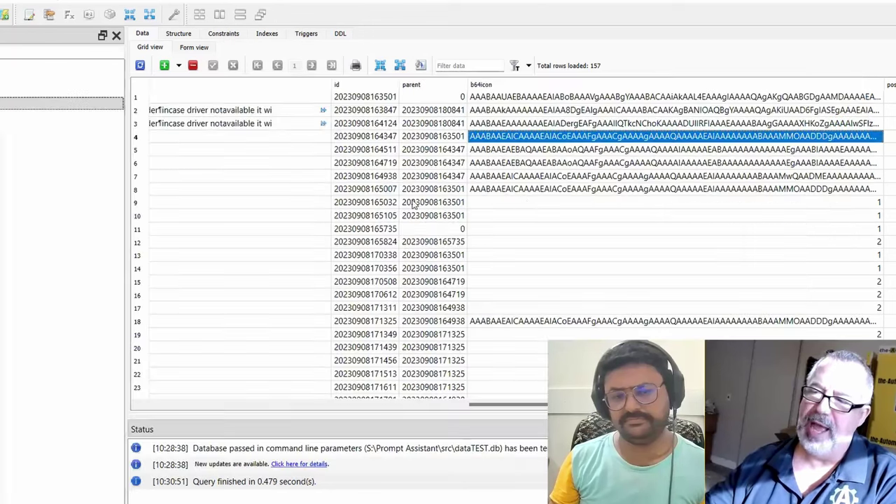
left_click(575, 98)
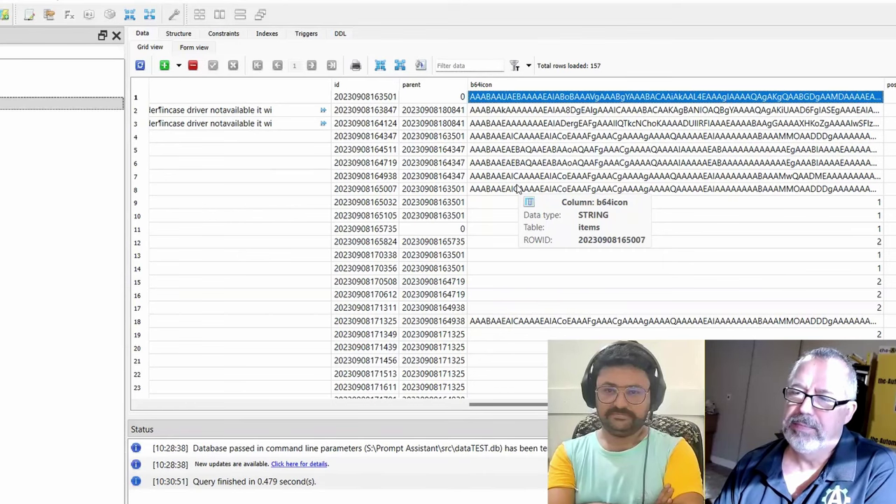
Load the defaultIcons Data tab showing its two rows of id and long b64icon strings.
double_click(56, 90)
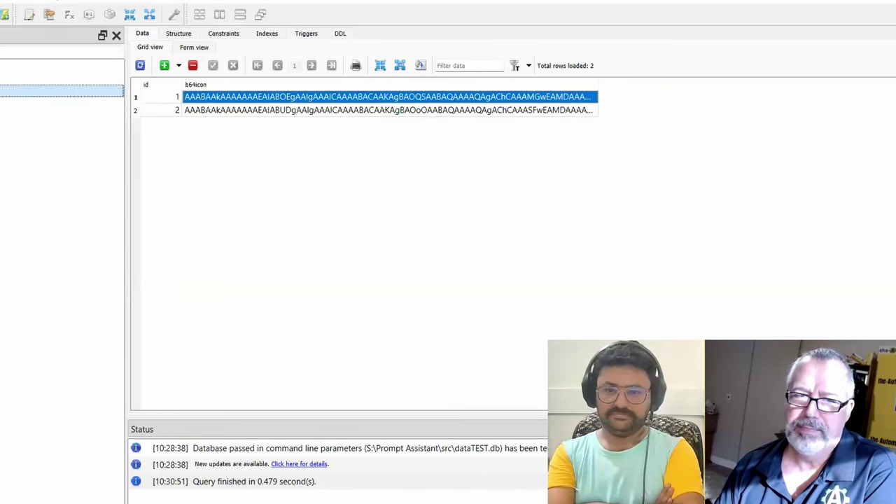
left_click(238, 154)
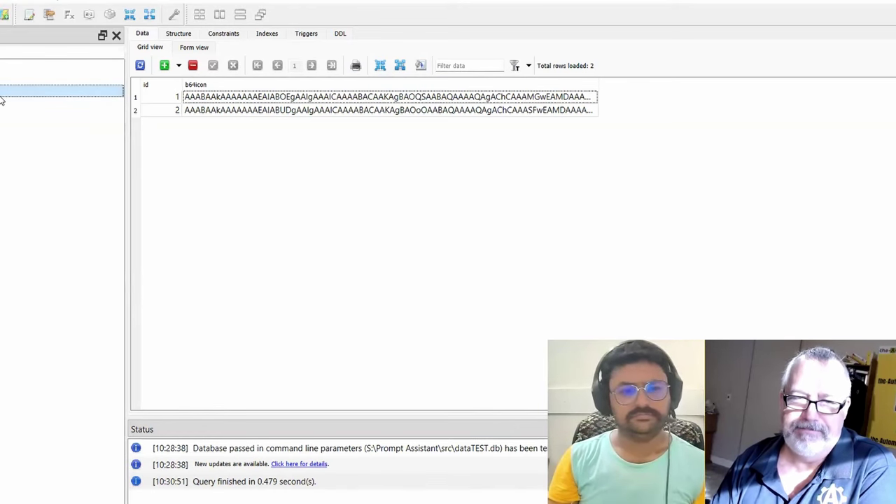
mouse_move(1, 99)
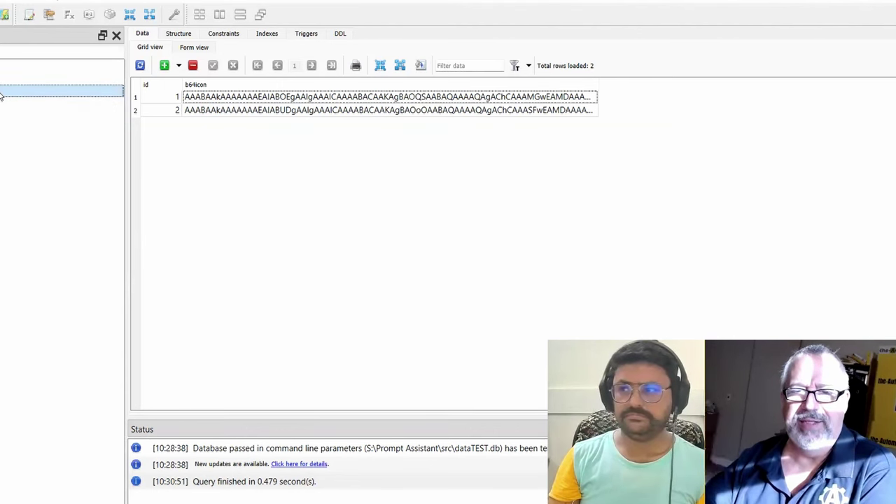
Inspect defaultIcons' structure and unique STRING b64icon column, select both rows, then open the items table.
left_click(180, 35)
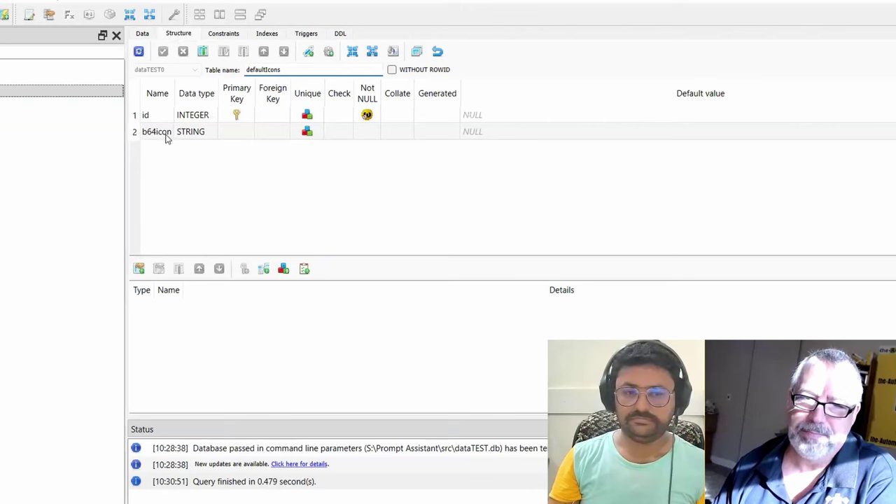
left_click(245, 138)
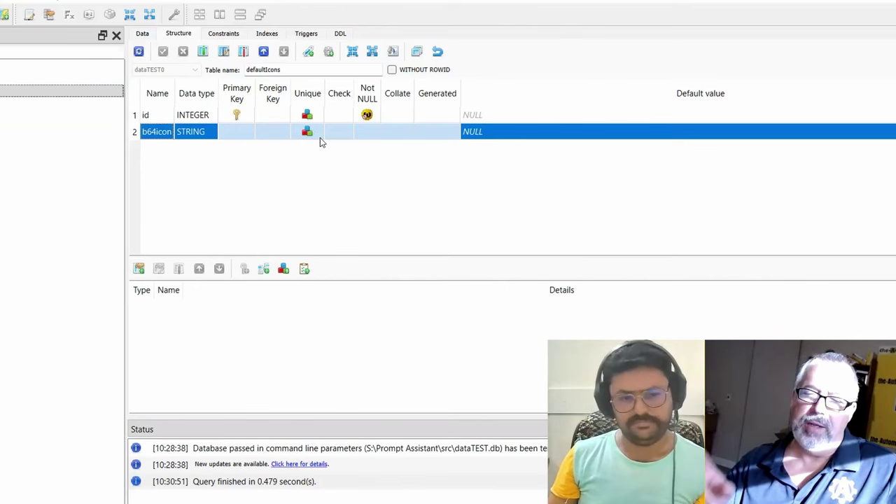
left_click(144, 33)
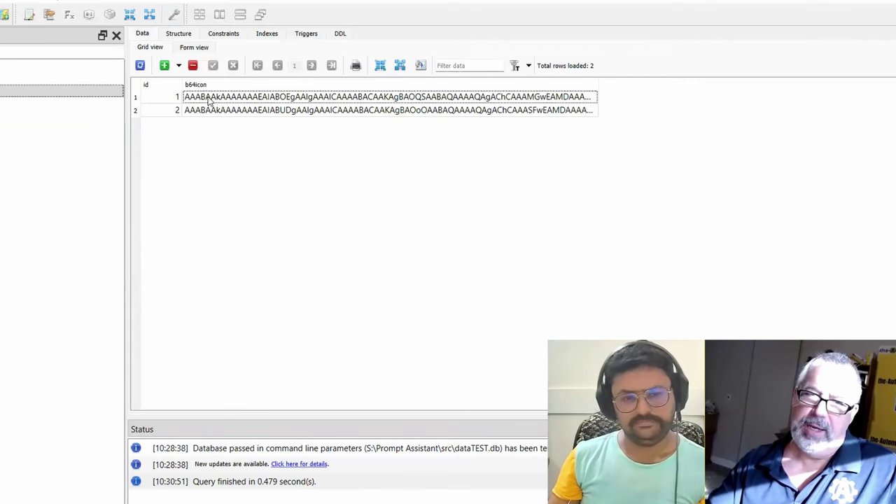
left_click_drag(209, 100, 213, 126)
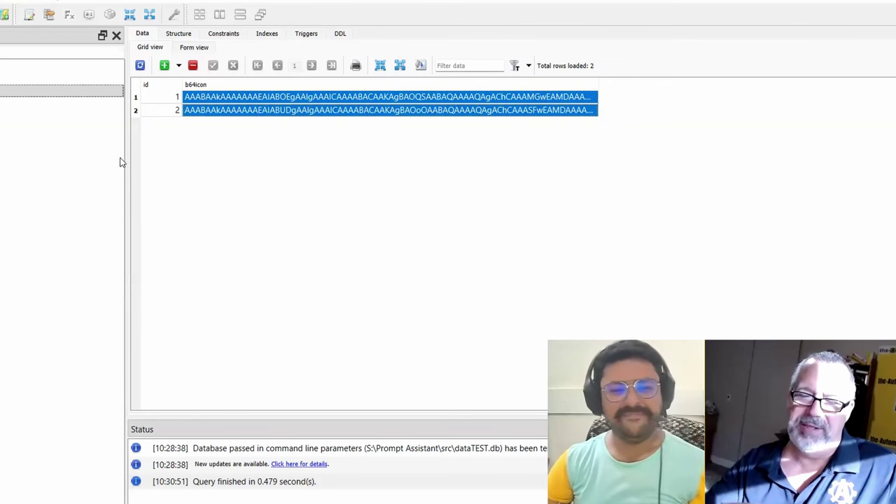
double_click(63, 103)
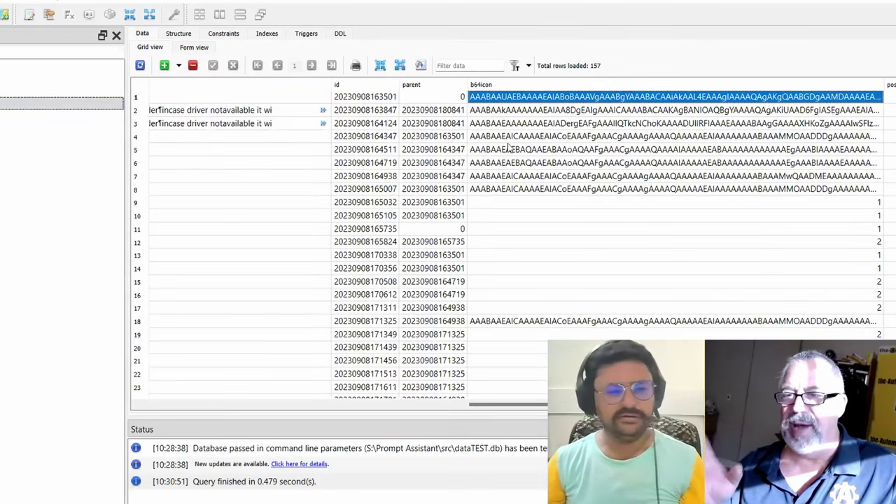
scroll(528, 161, "down", 20)
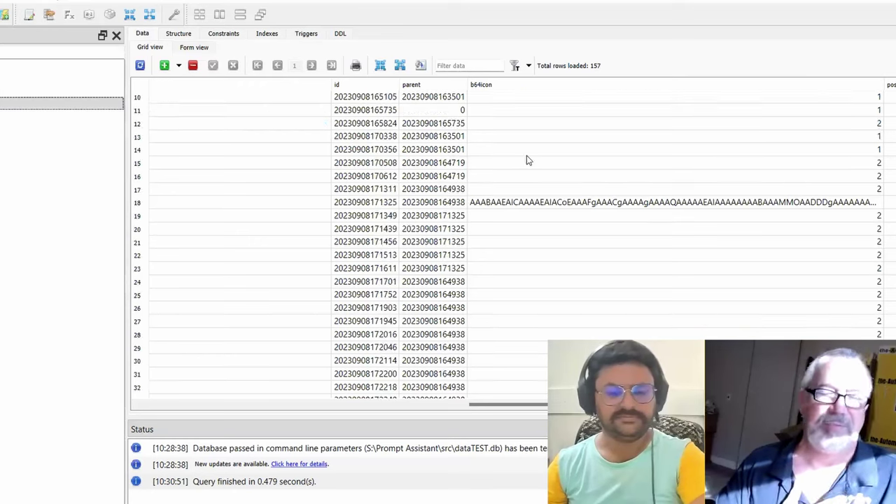
scroll(528, 161, "down", 8)
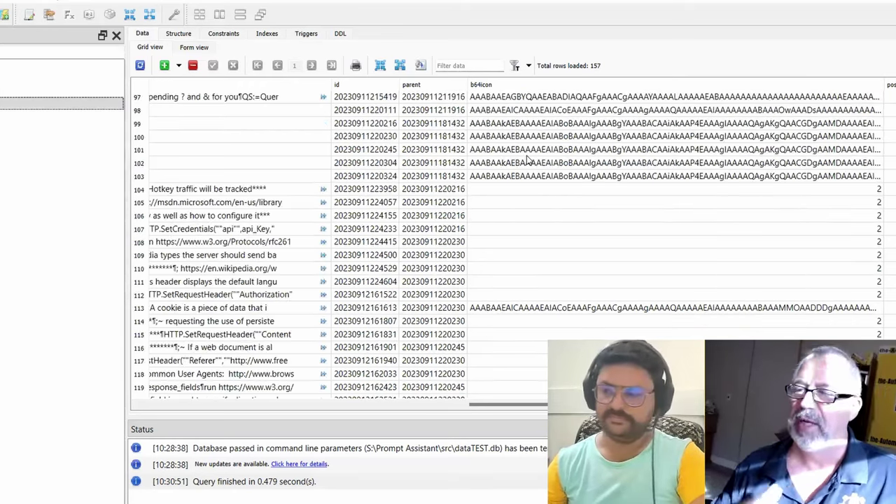
scroll(528, 161, "up", 5)
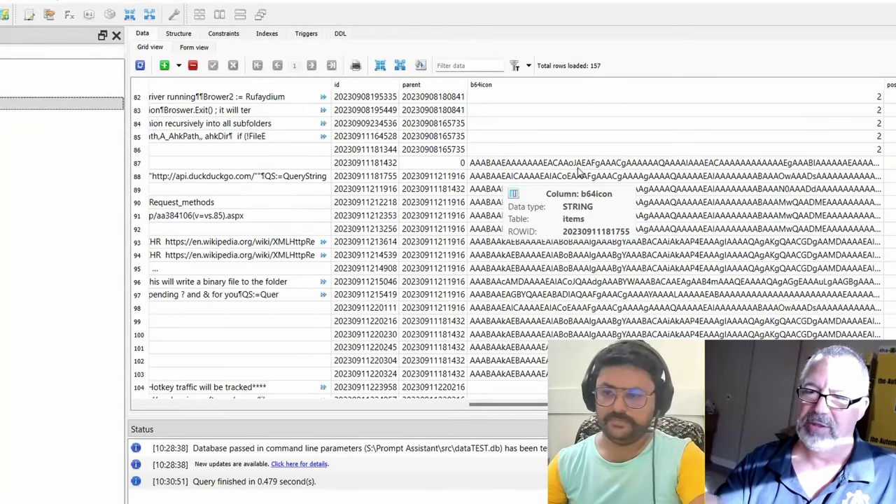
left_click(690, 165)
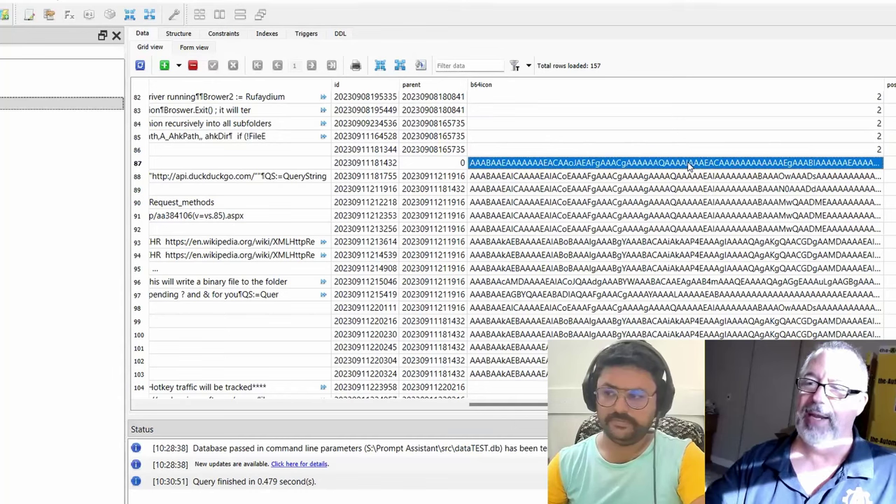
scroll(702, 155, "up", 20)
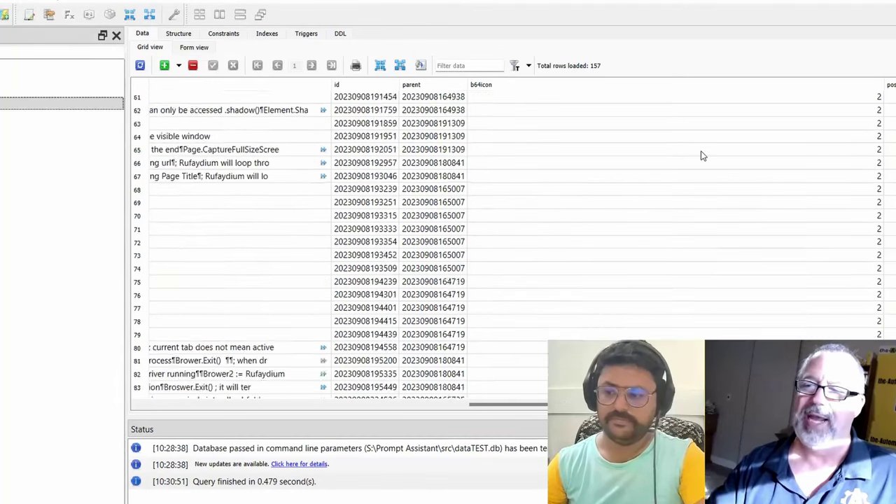
scroll(702, 156, "up", 7)
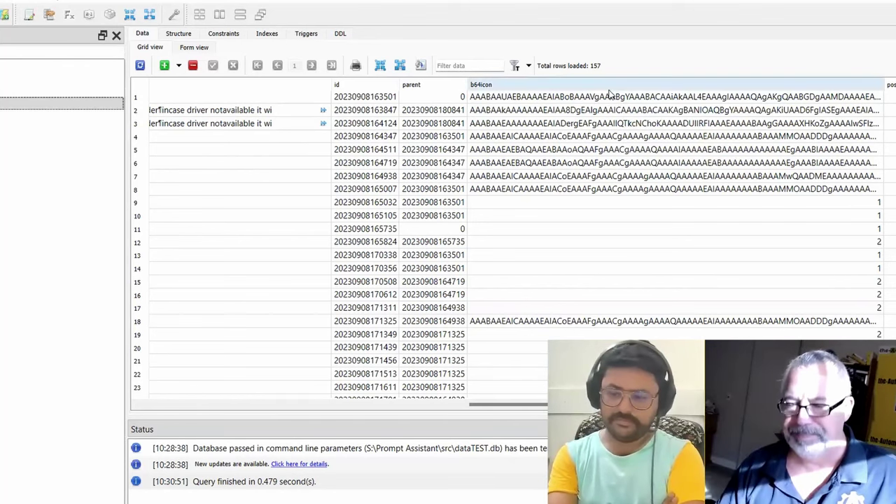
left_click(770, 137)
left_click_drag(823, 198, 811, 242)
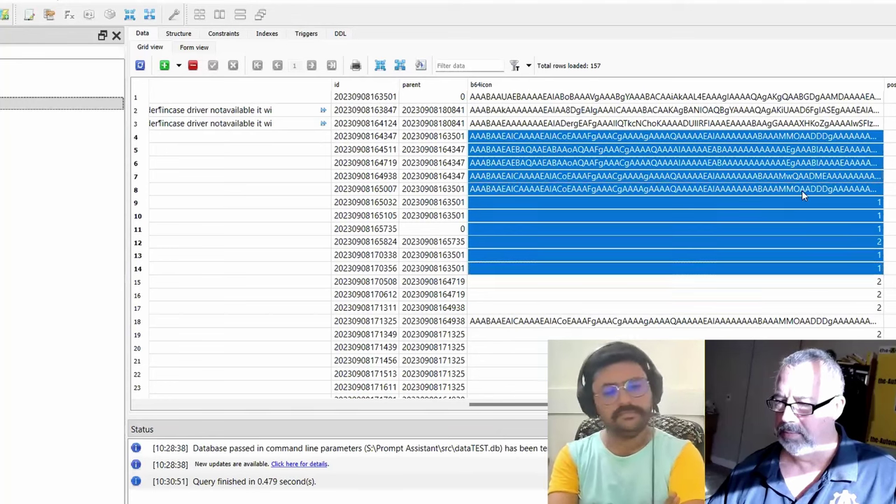
left_click(797, 214)
key("Up")
key("Up")
key("Up")
key("Down")
key("Up")
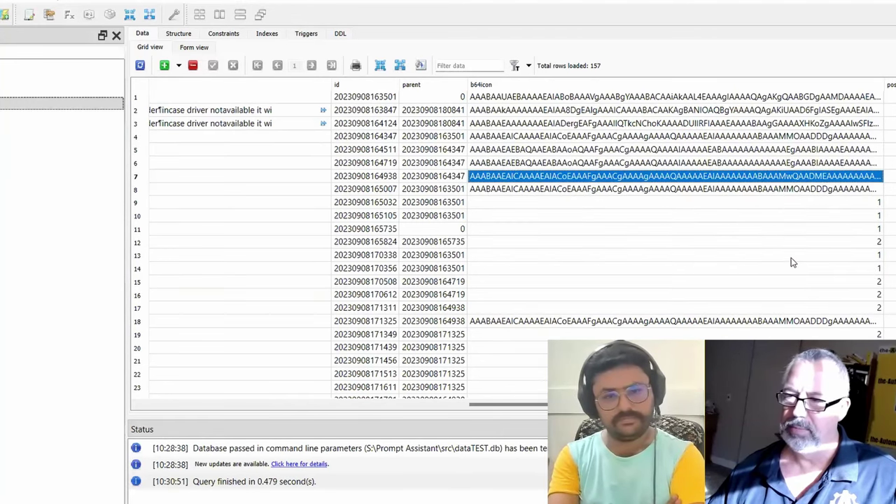
left_click(791, 260)
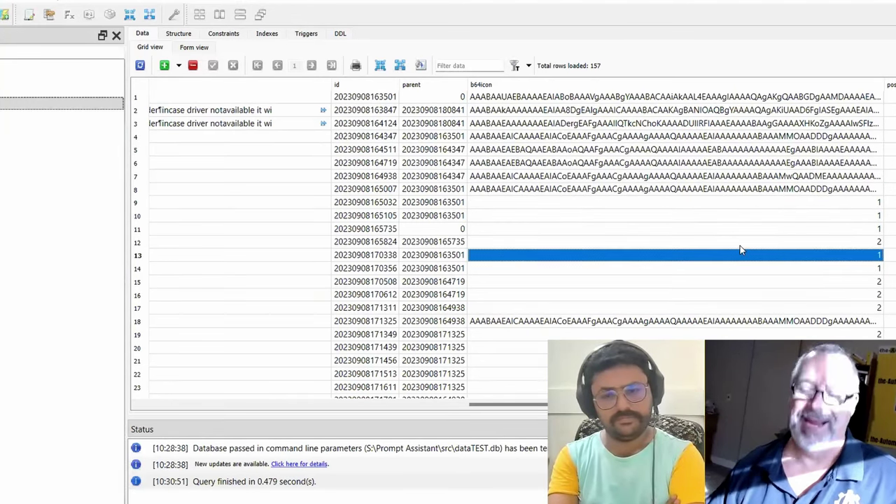
left_click_drag(725, 182, 710, 260)
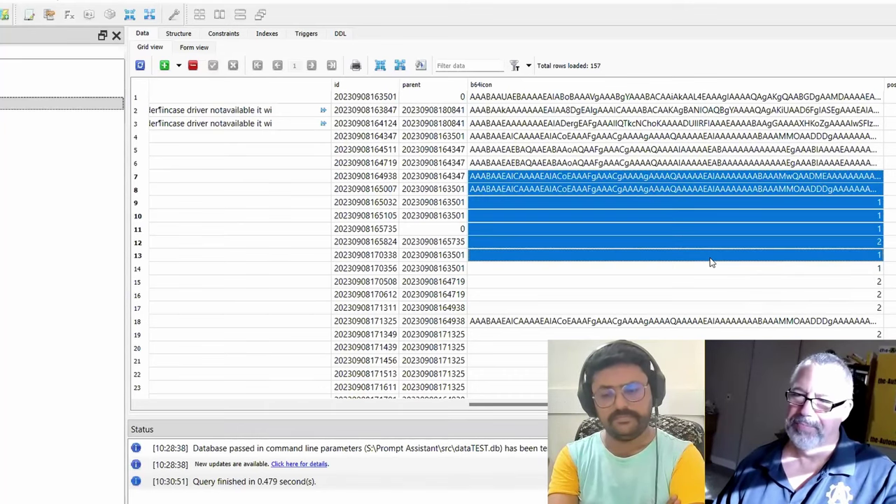
scroll(666, 234, "down", 1)
scroll(666, 235, "up", 1)
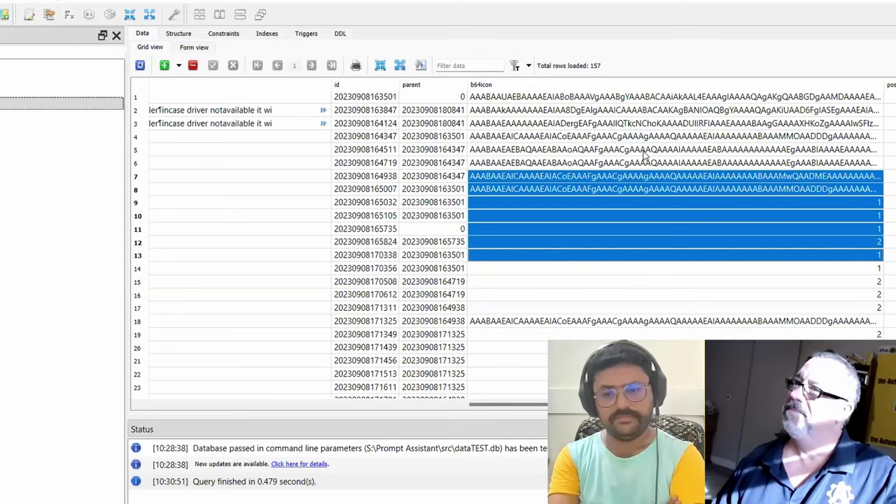
left_click_drag(664, 99, 656, 195)
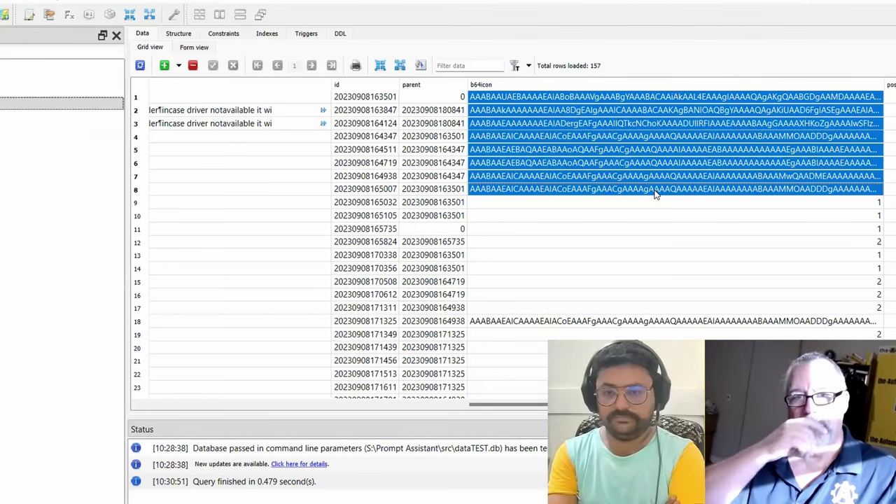
scroll(655, 195, "down", 4)
scroll(654, 195, "up", 4)
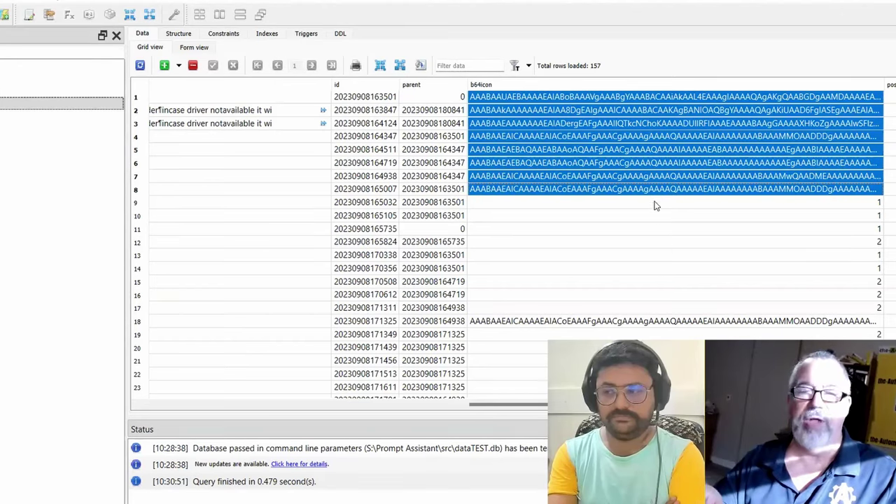
scroll(675, 250, "down", 3)
scroll(675, 251, "down", 20)
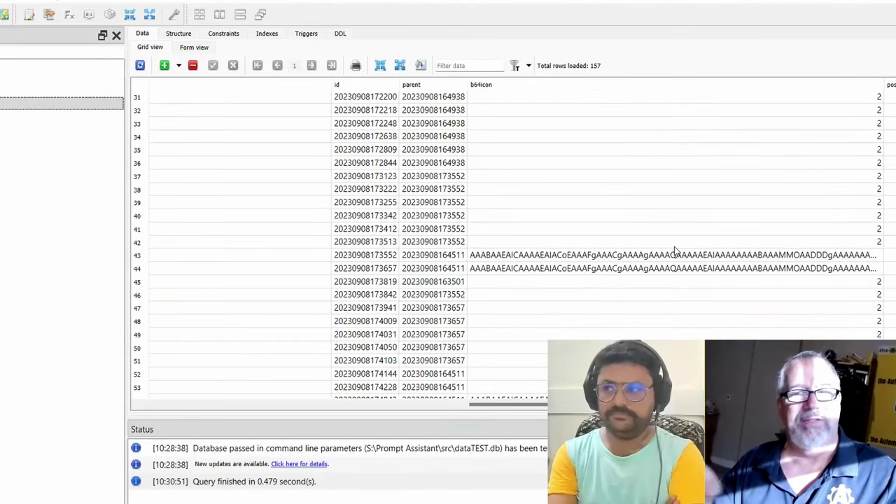
scroll(511, 241, "down", 20)
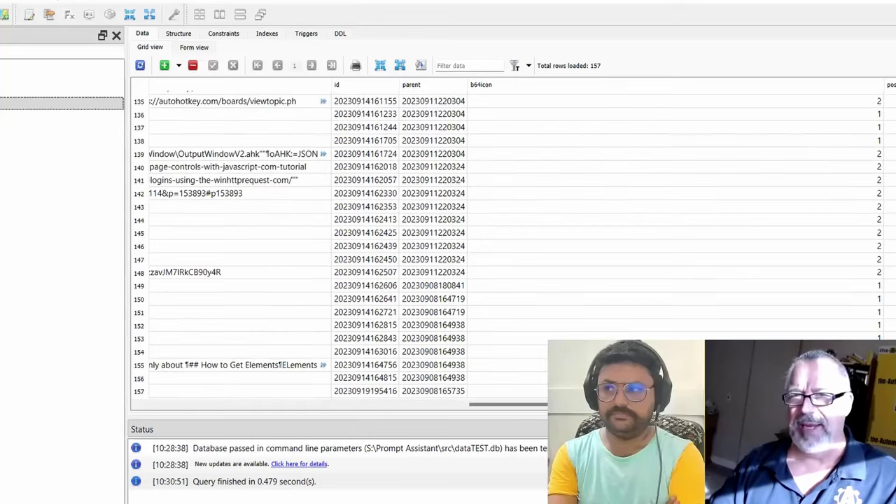
key("ctrl+Home")
left_click(61, 115)
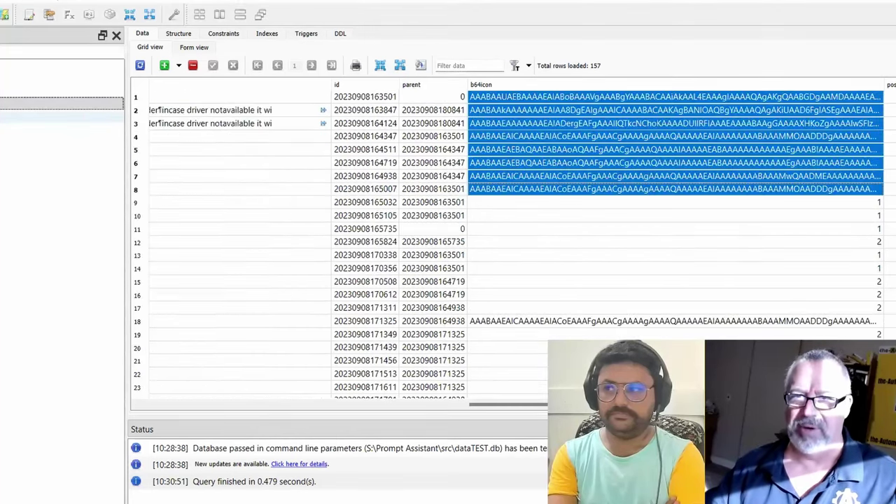